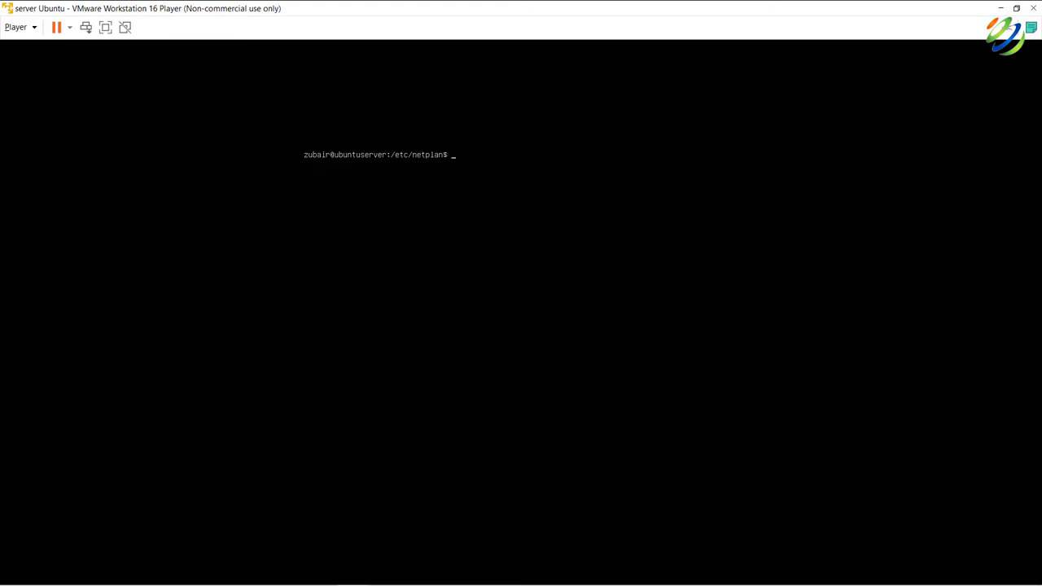
Run ifconfig to list the network interfaces, showing ens33 at 192.168.179.128.
type("if")
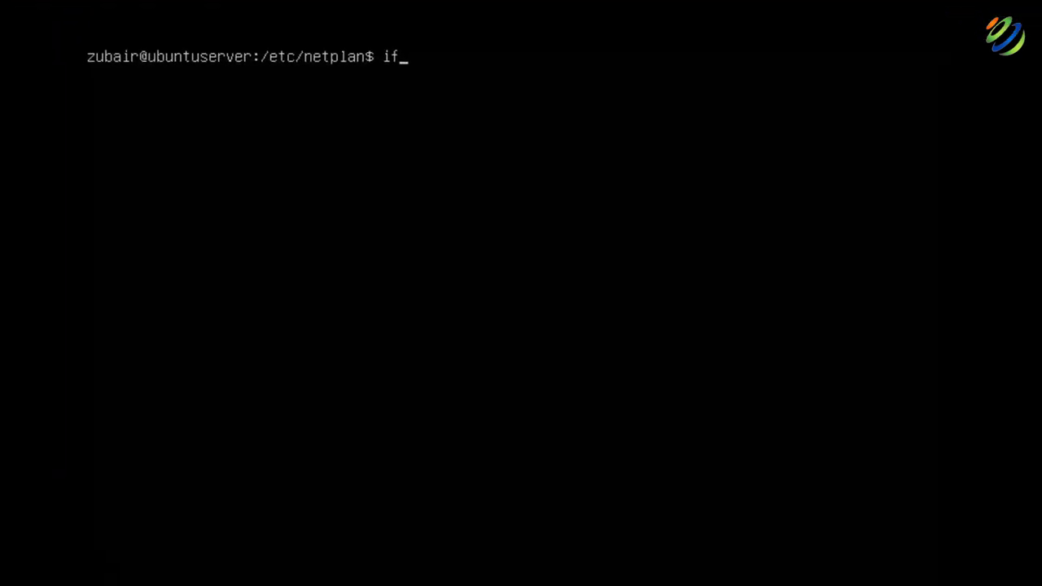
type("config")
key("Return")
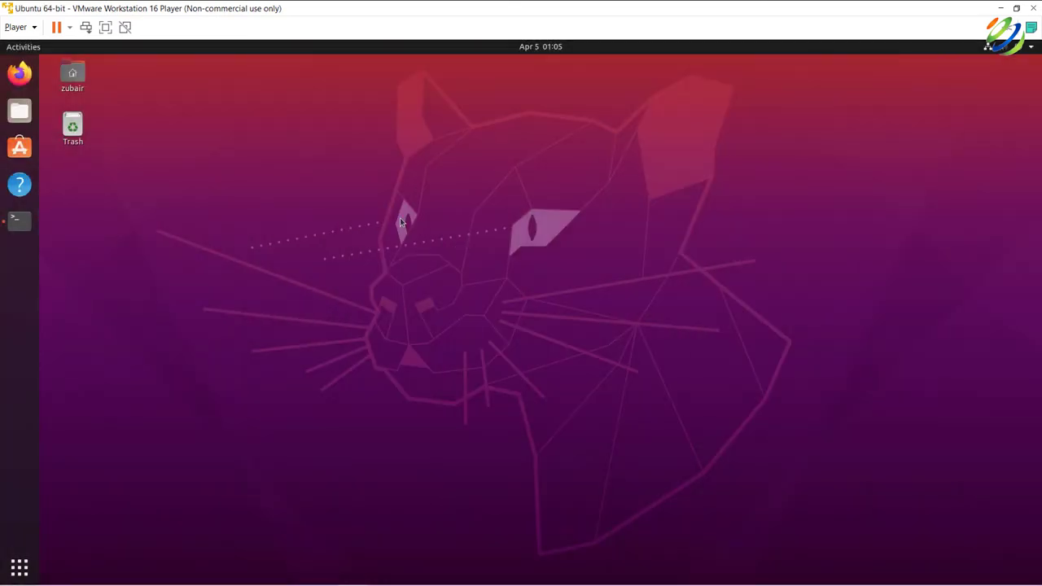
Run sudo apt install cockpit in a new terminal with the sudo password; 215-1 is already newest.
key("ctrl+alt+t")
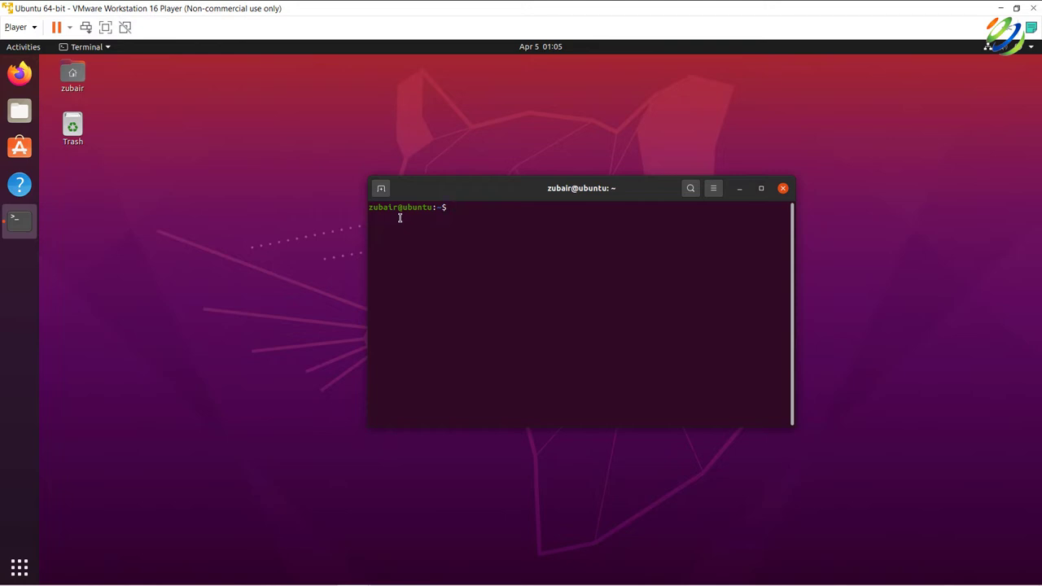
type("sudo ap")
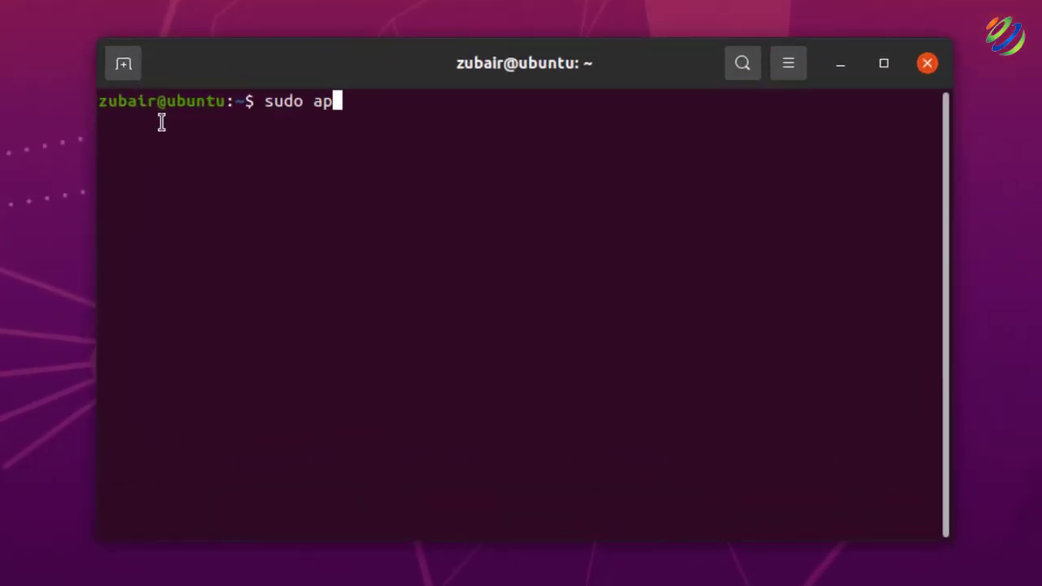
type("t install ")
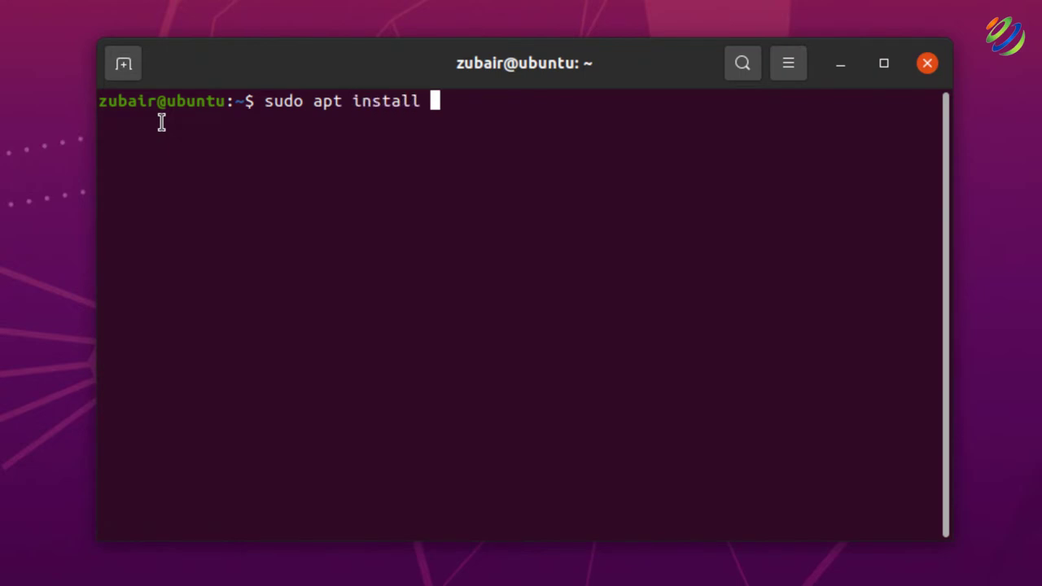
type("cockpit")
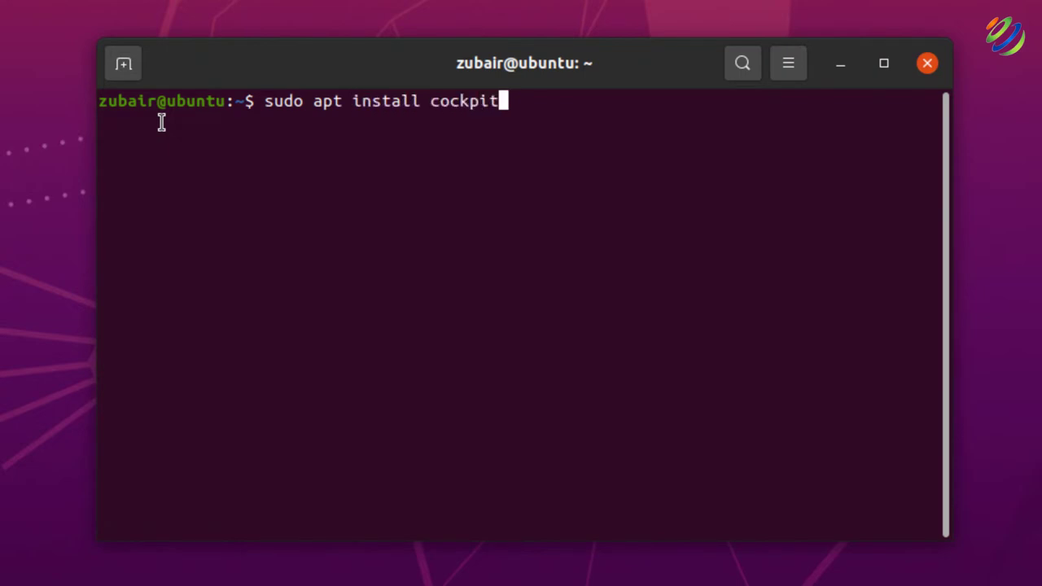
key("Return")
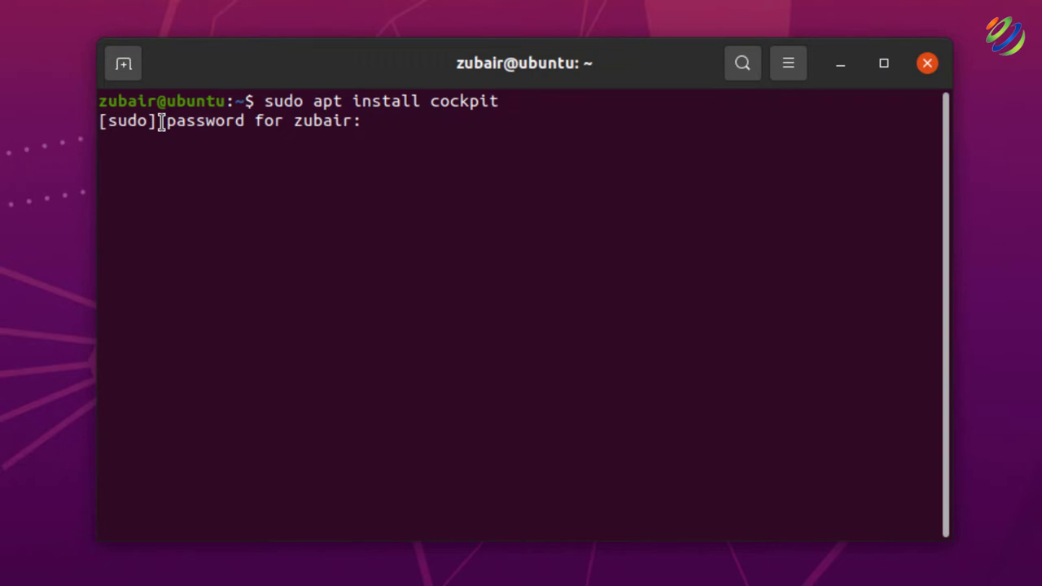
key("Return")
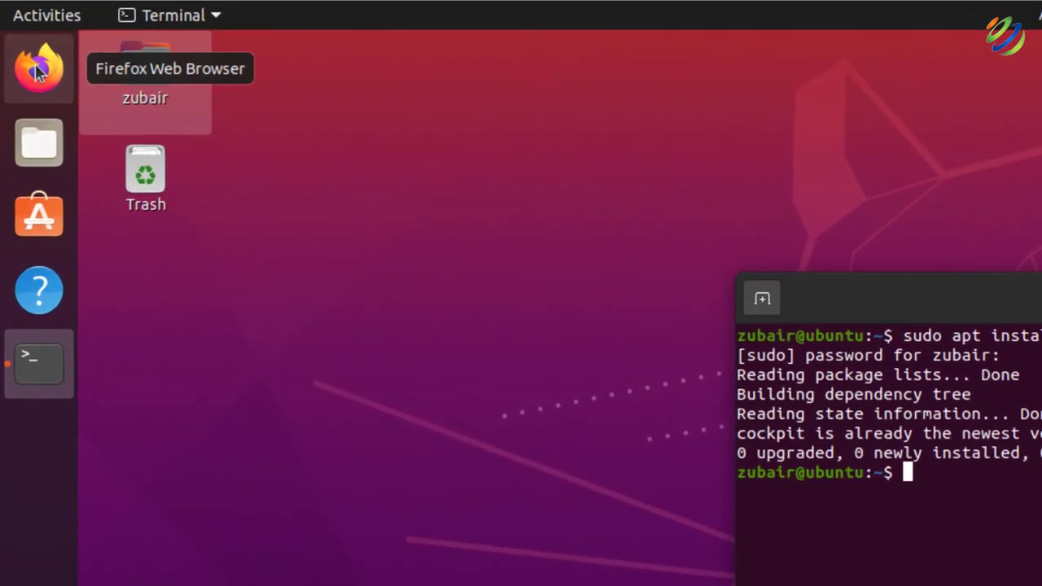
Launch Firefox and load the Cockpit login page at 127.0.0.1:9090.
left_click(36, 70)
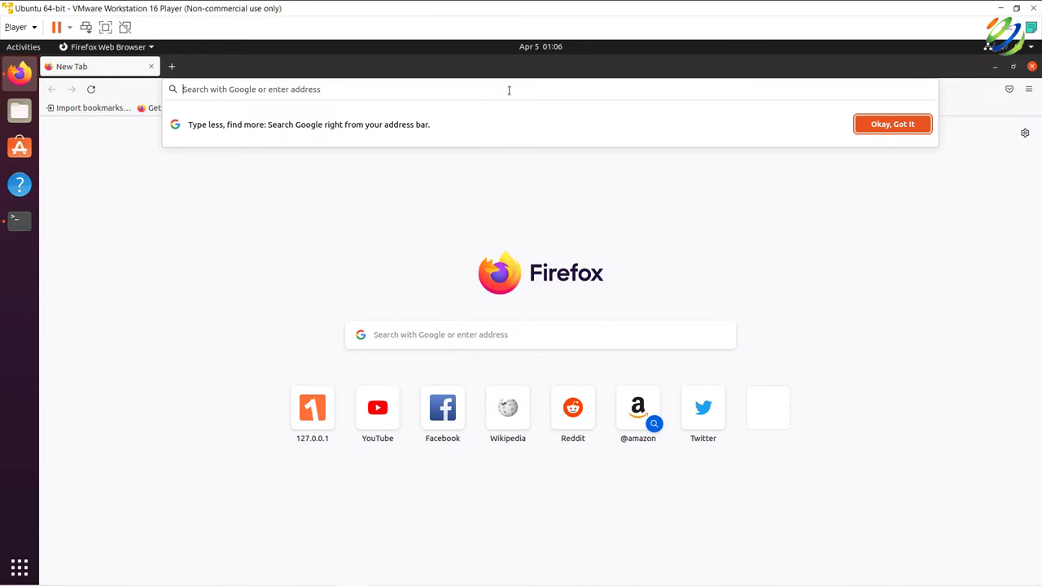
type("127.")
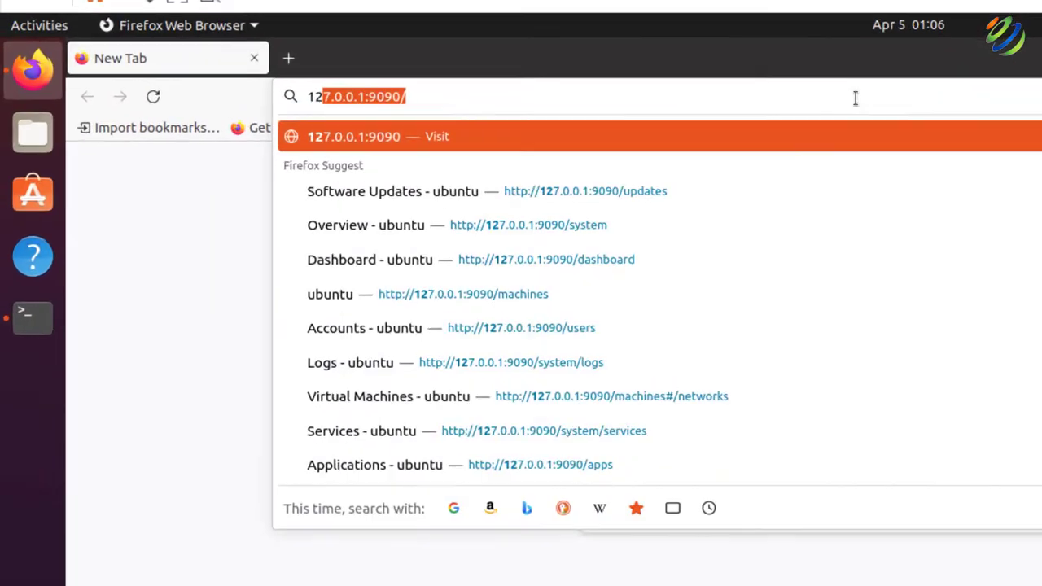
type("0.")
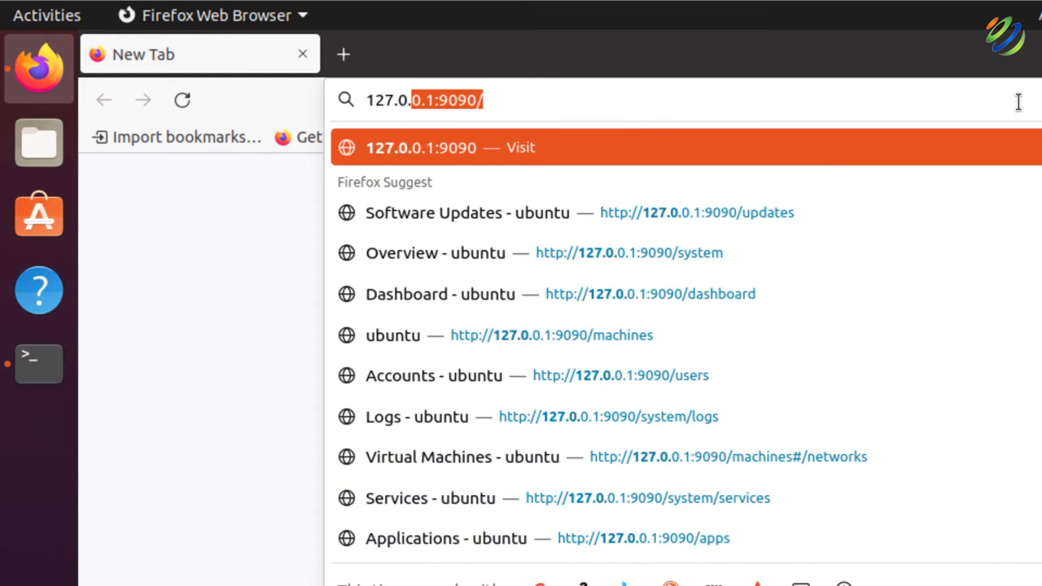
type("0.1")
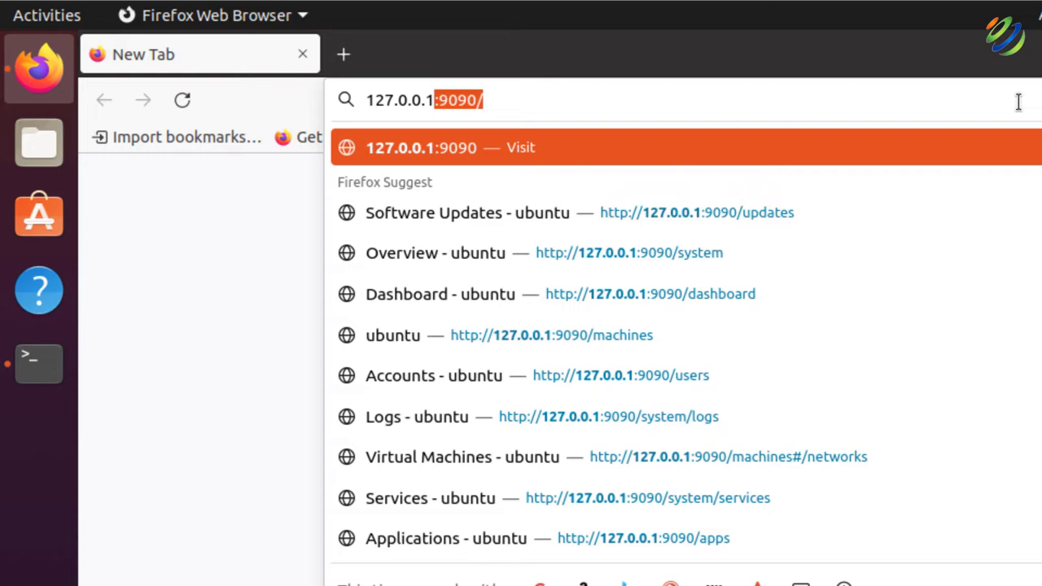
type(":9090")
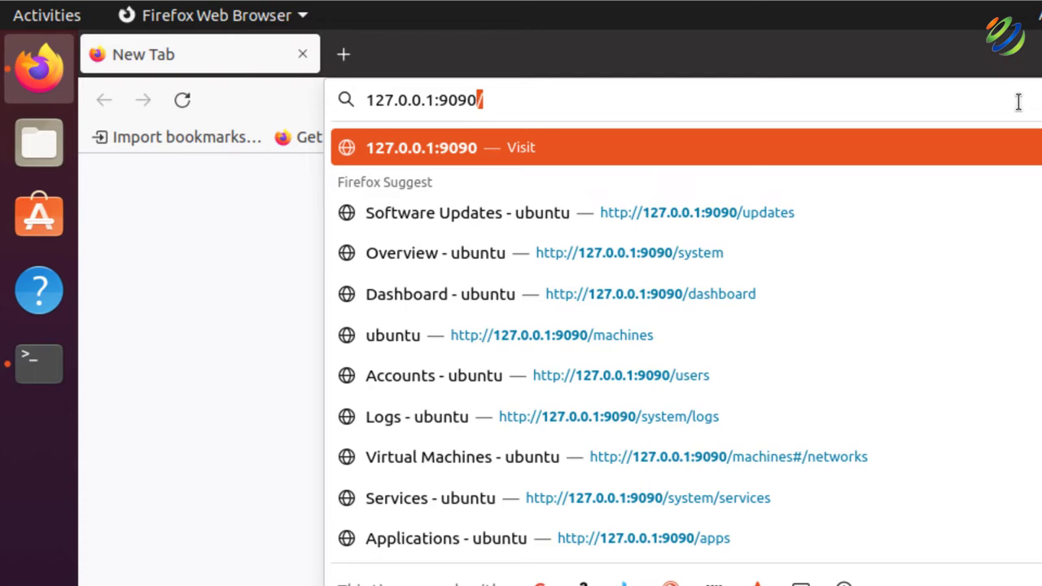
key("Return")
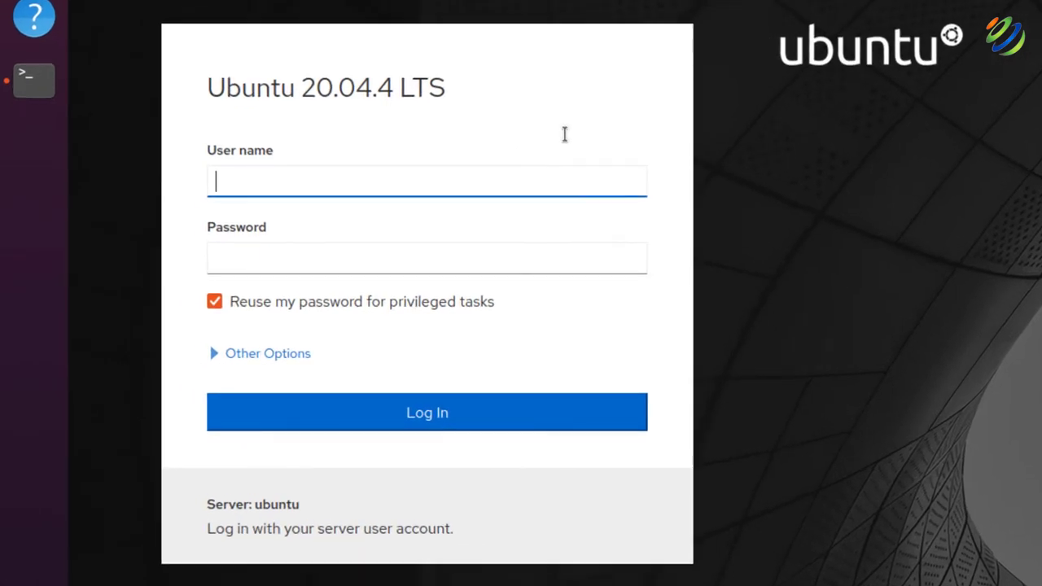
Submit the entered user name and password to log into the ubuntu host's Overview.
key("Return")
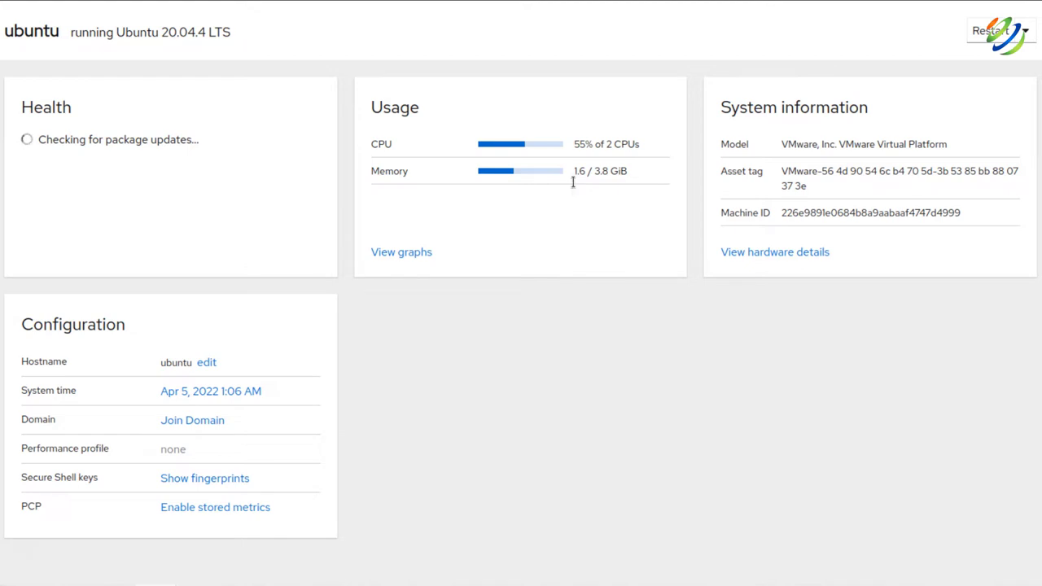
left_click(412, 258)
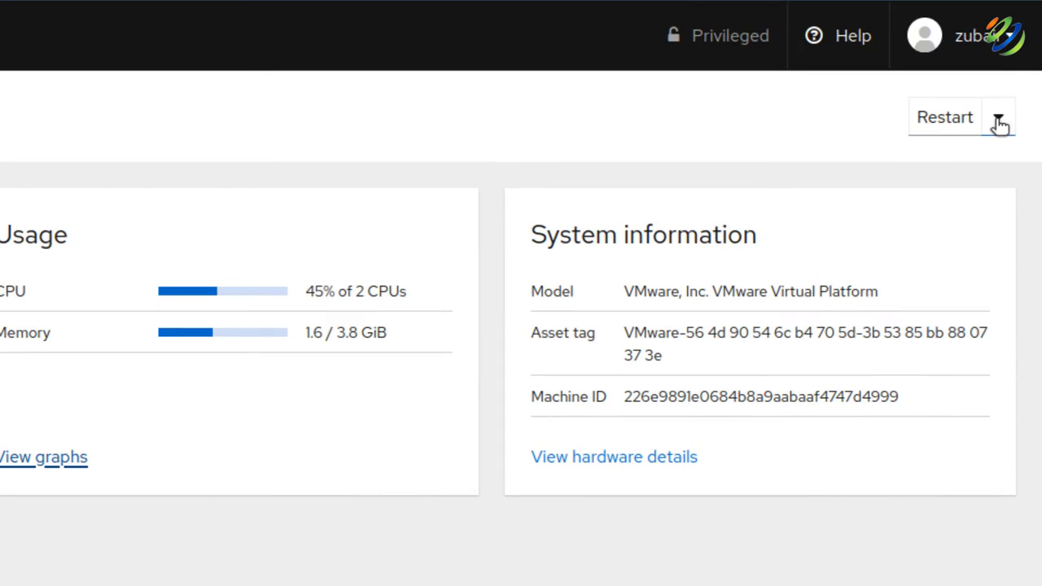
left_click(999, 122)
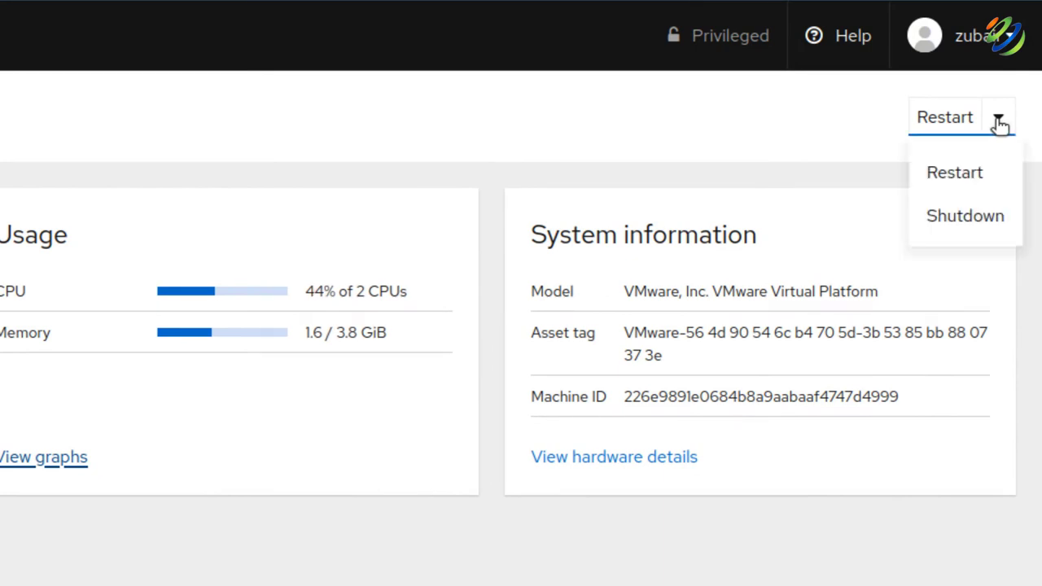
key("Down")
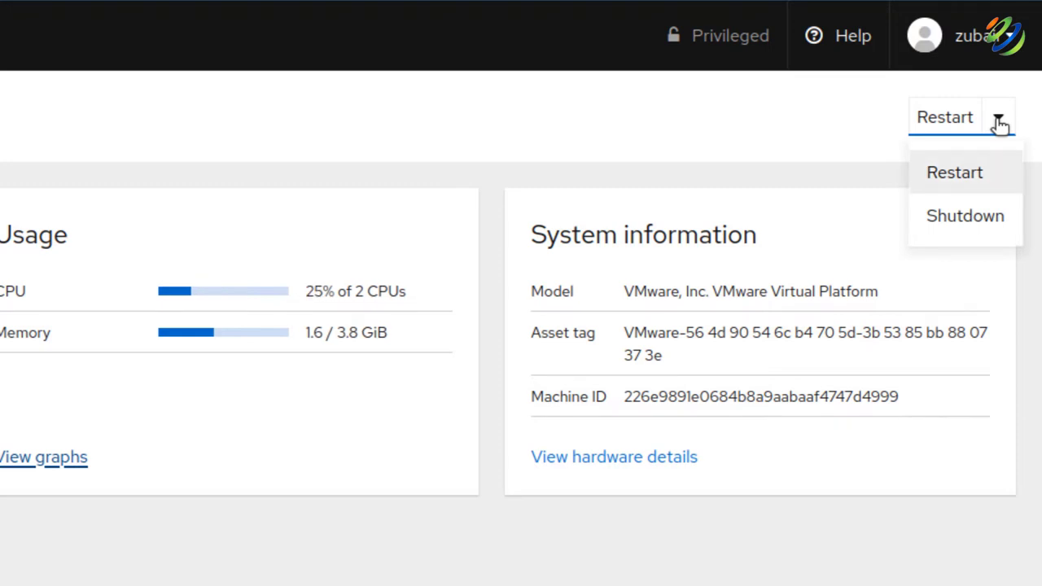
key("Down")
left_click(609, 146)
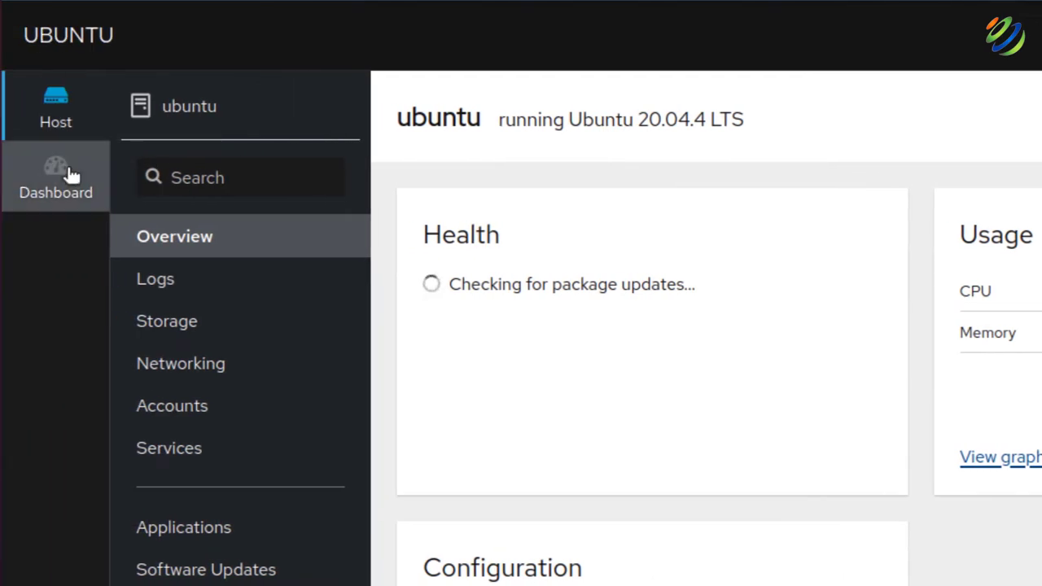
Go via the Host overview to the Dashboard with its CPU chart and ubuntu server.
left_click(71, 175)
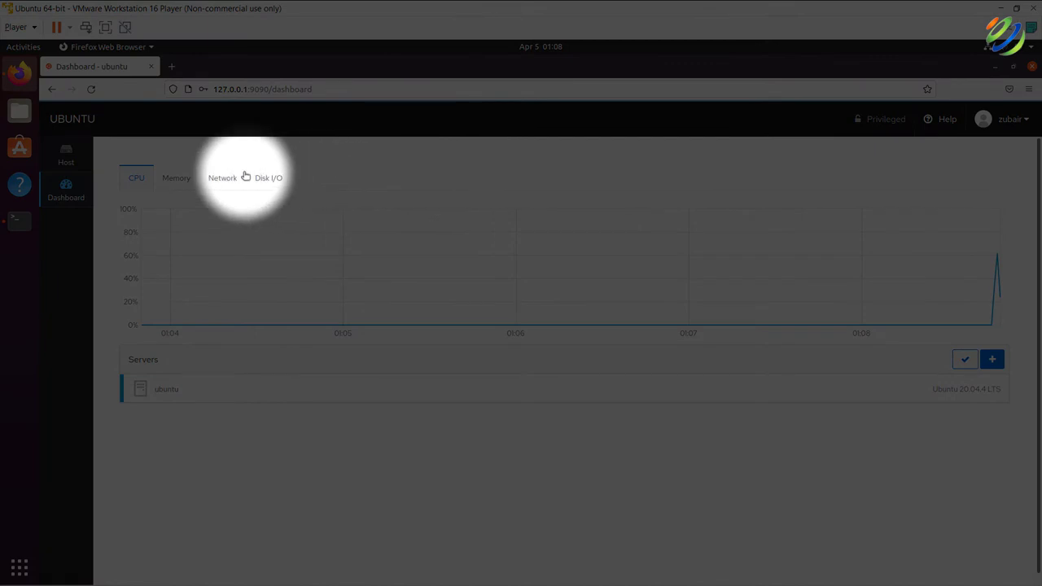
left_click(66, 154)
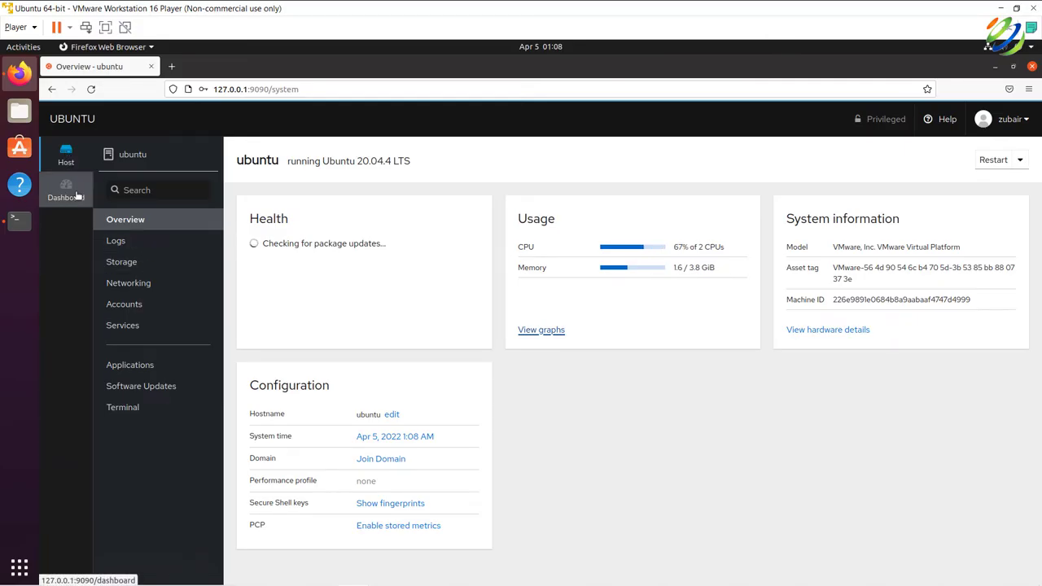
left_click(66, 192)
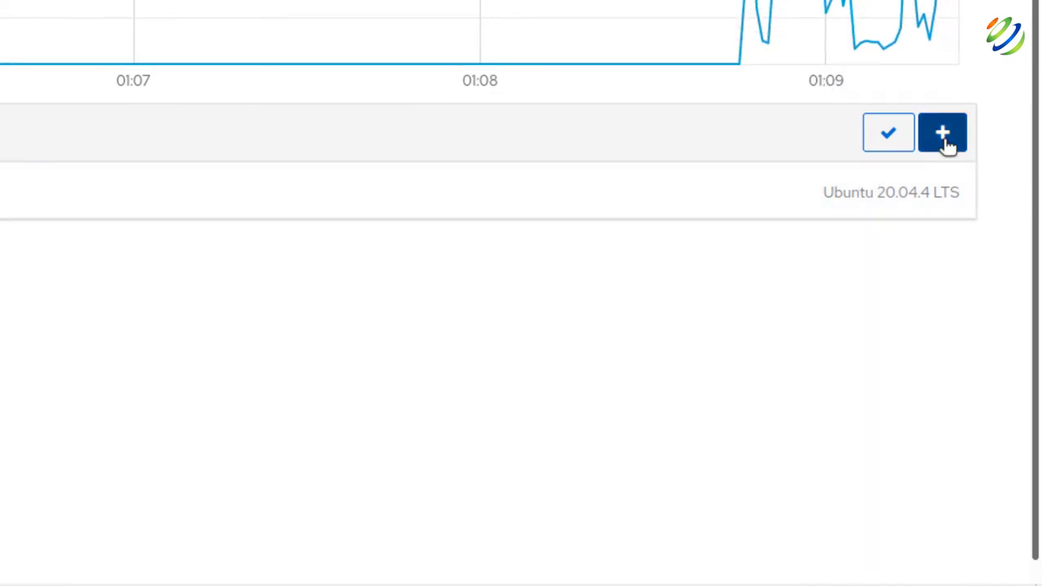
left_click(943, 137)
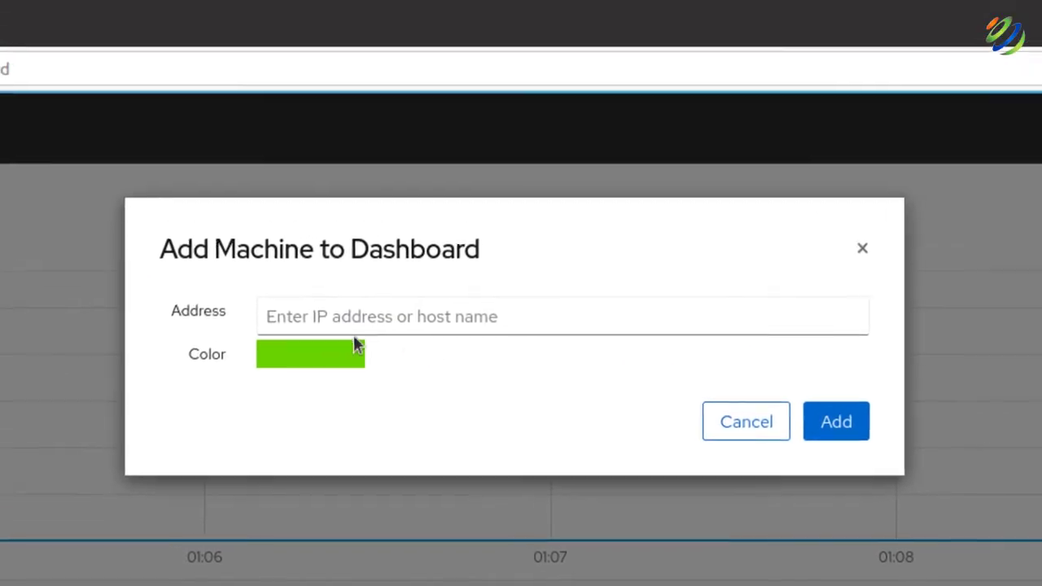
left_click(102, 63)
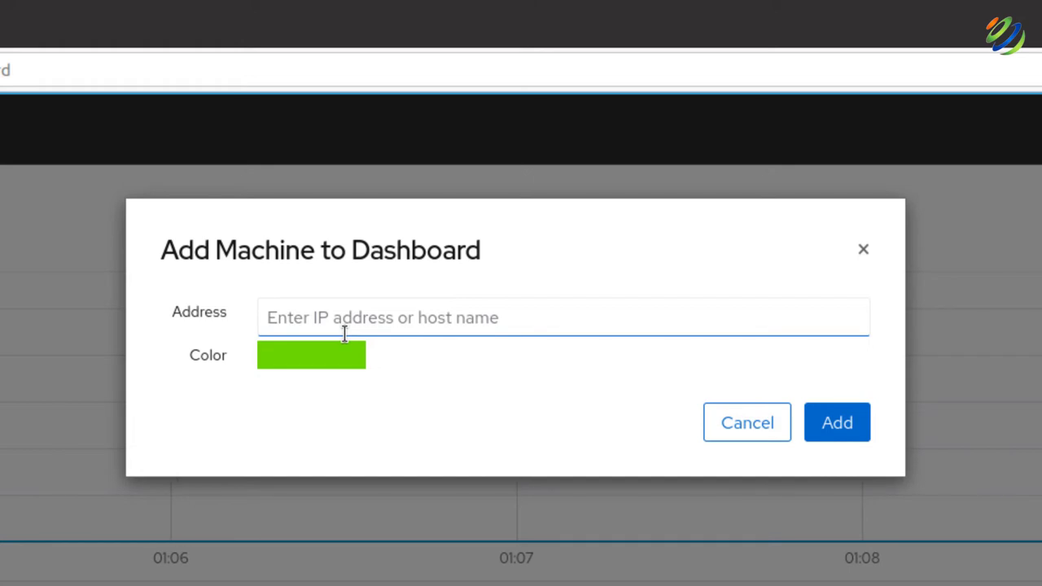
left_click(826, 431)
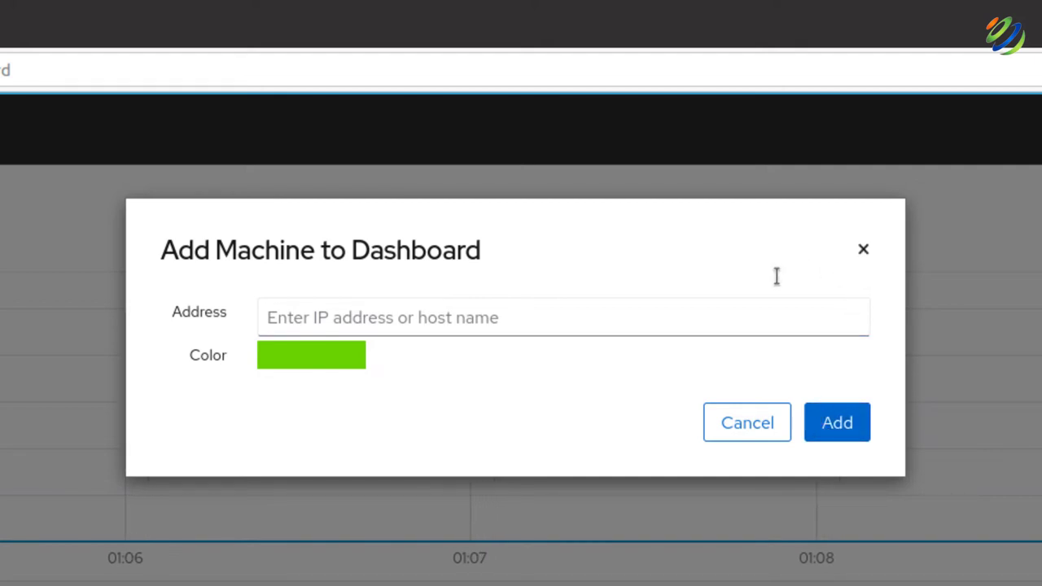
left_click(539, 317)
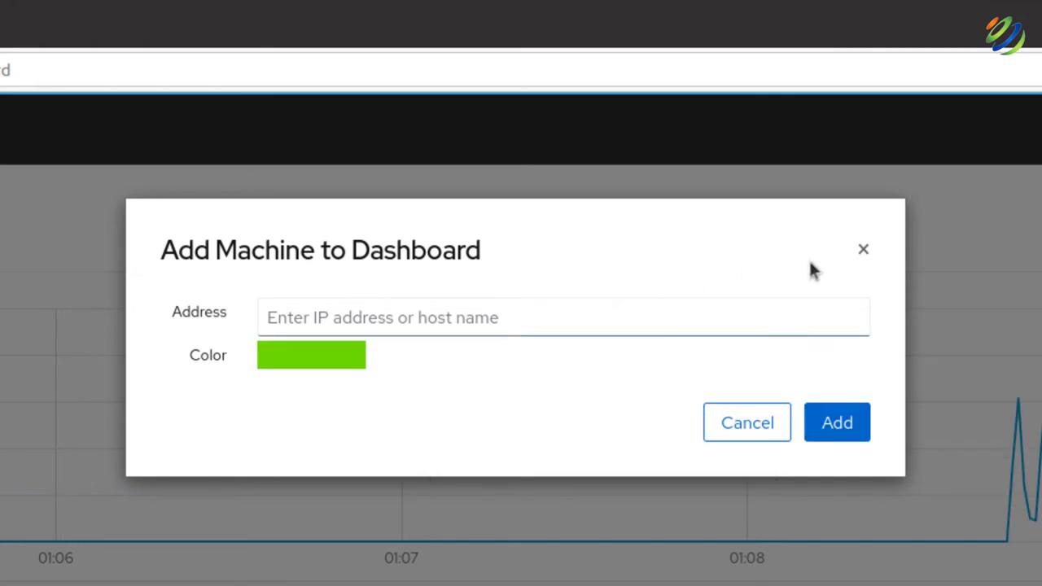
left_click(861, 250)
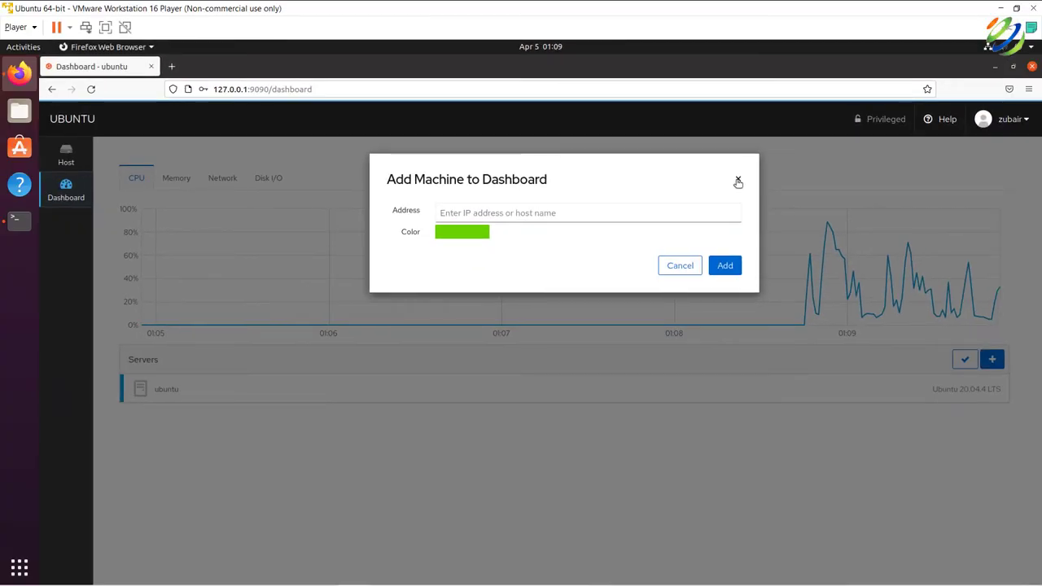
left_click(737, 181)
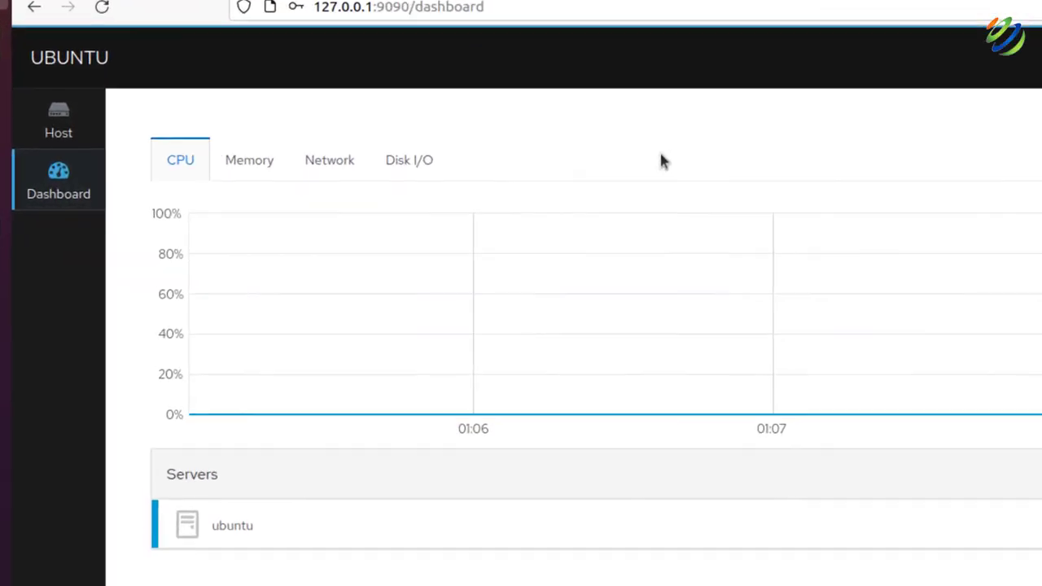
Open the Logs page and filter severity to Critical and above.
left_click(64, 121)
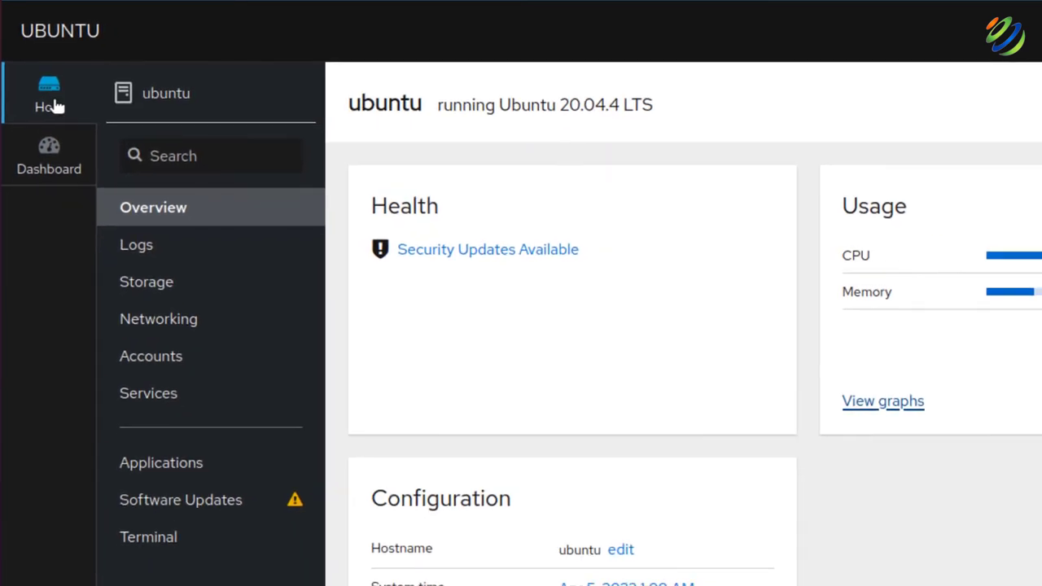
left_click(166, 247)
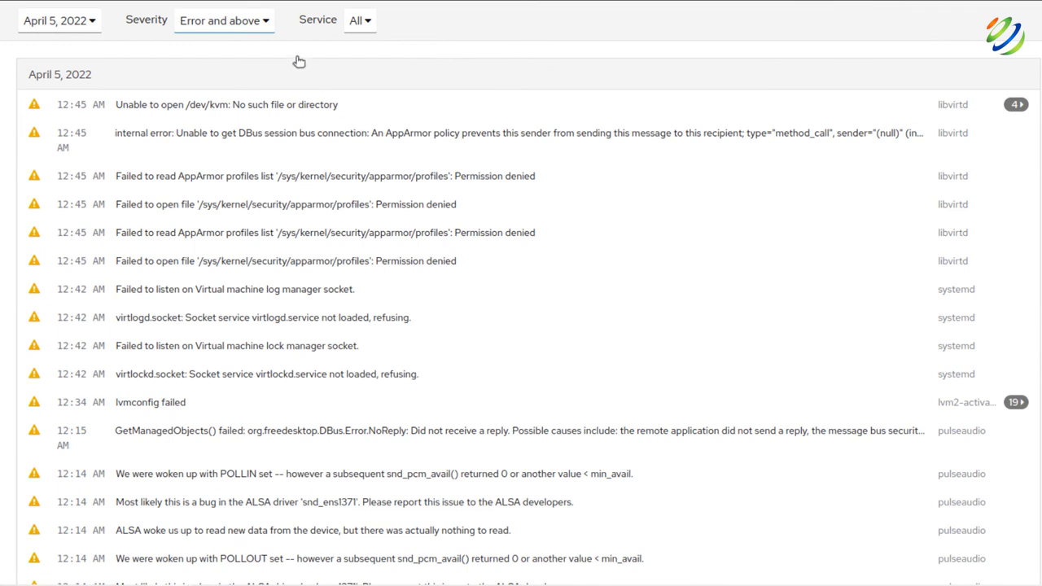
left_click(265, 23)
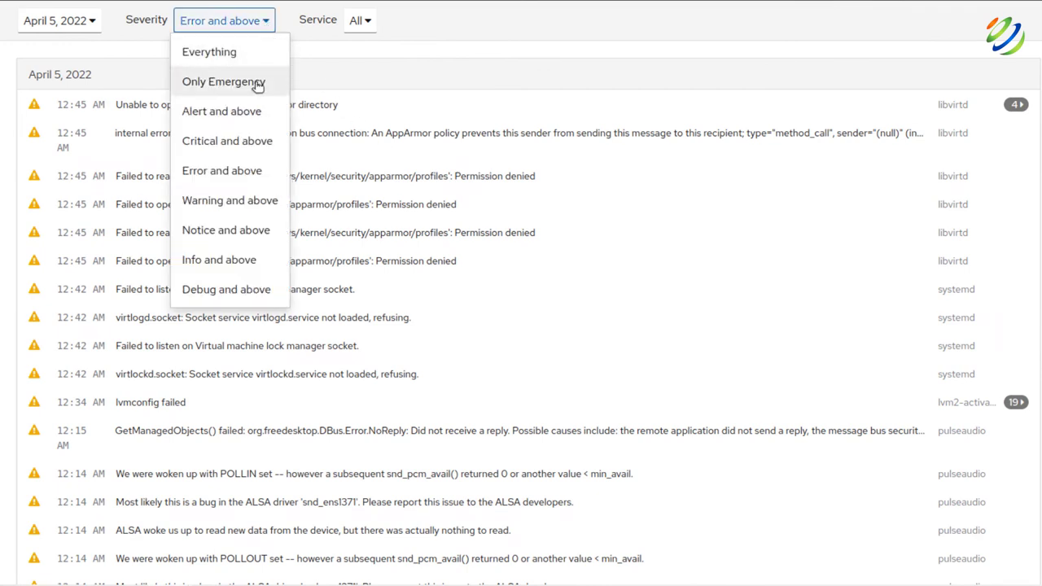
key("Down")
key("Down")
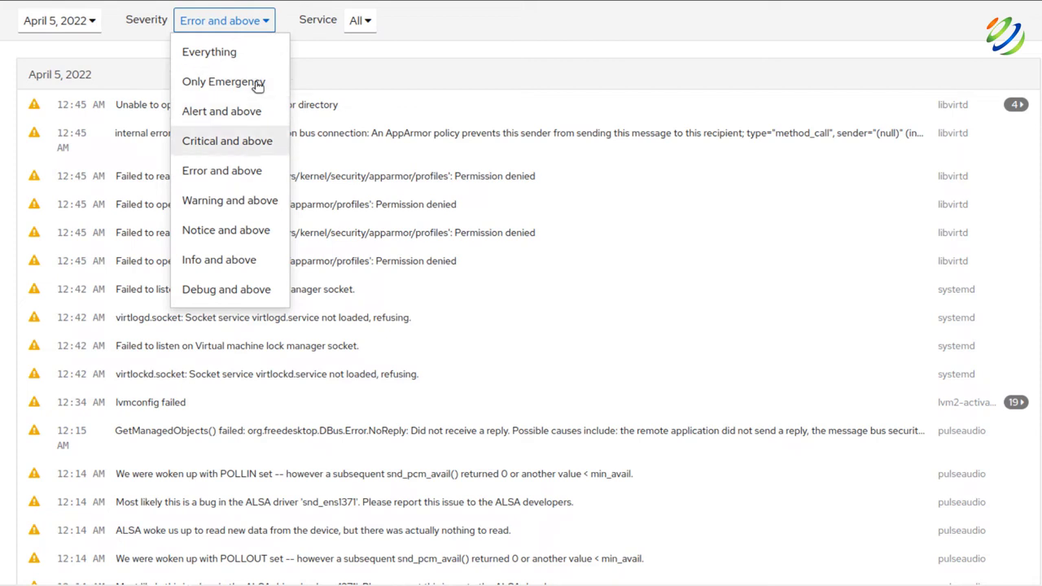
key("Up")
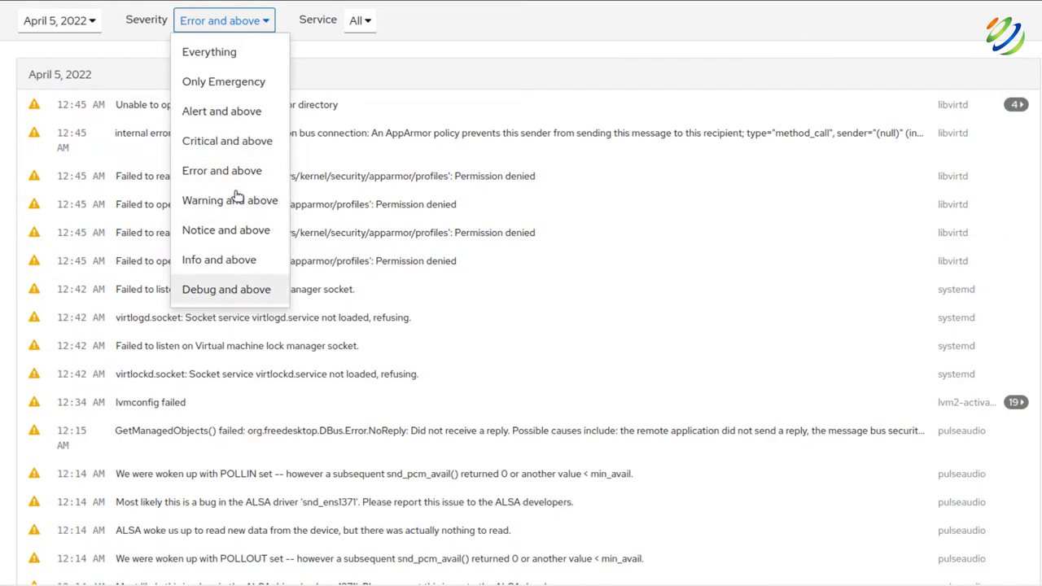
left_click(228, 144)
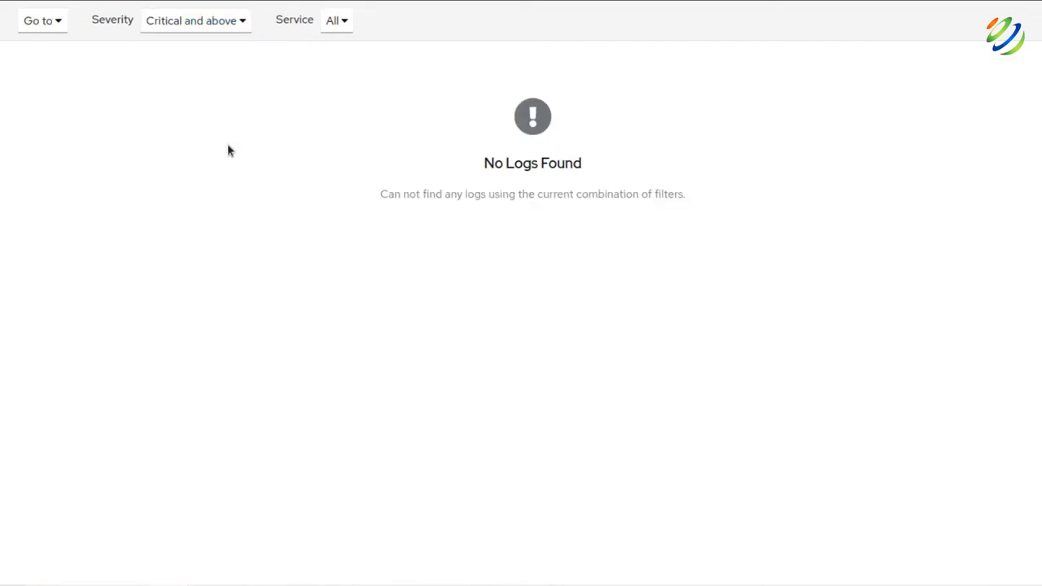
Reset the severity filter to Everything and browse the Service filter options.
left_click(240, 31)
left_click(213, 62)
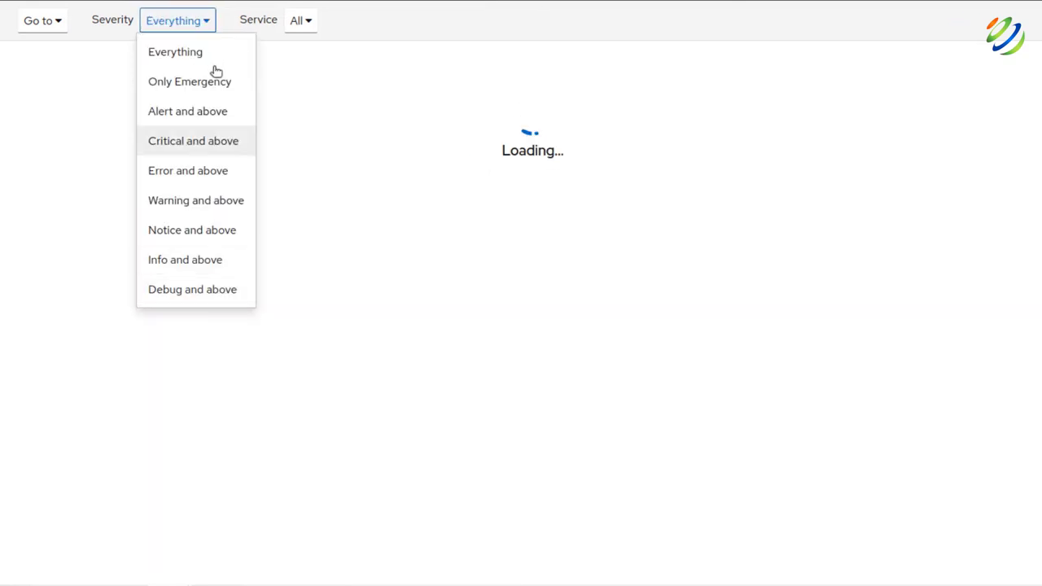
key("Down")
key("Down")
key("Down")
key("Down")
key("Down")
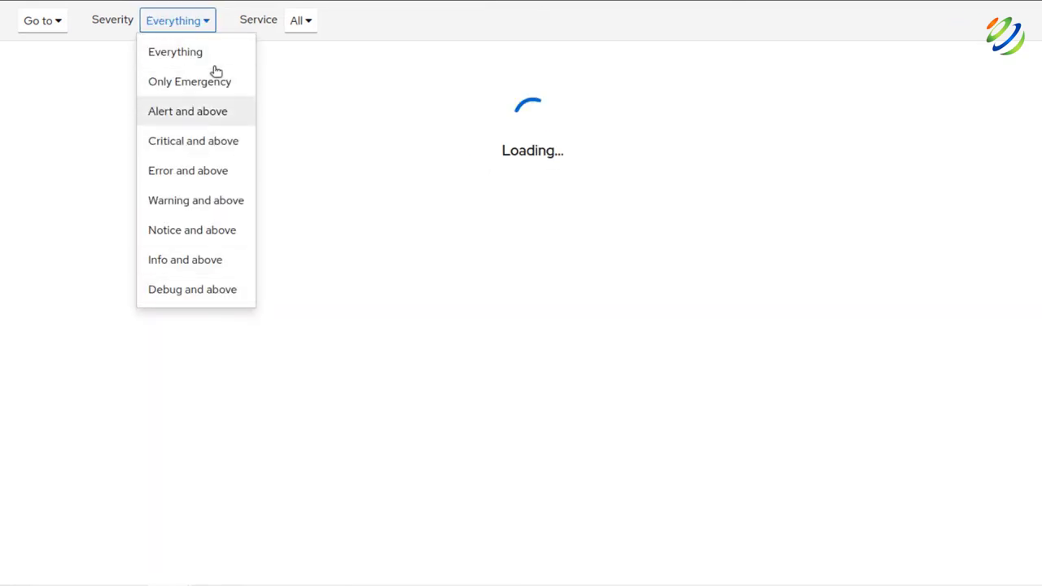
key("Down")
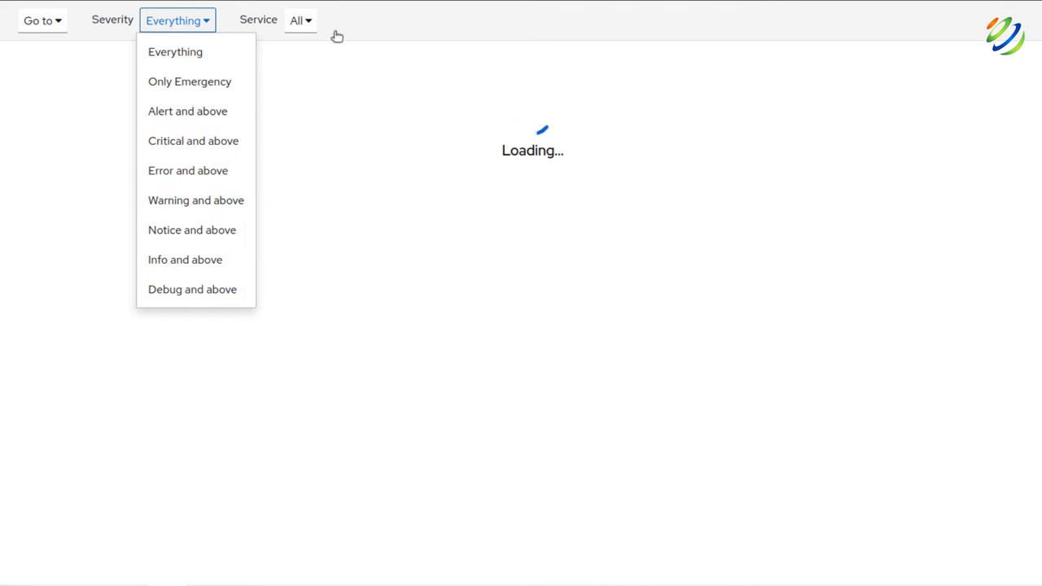
left_click(307, 22)
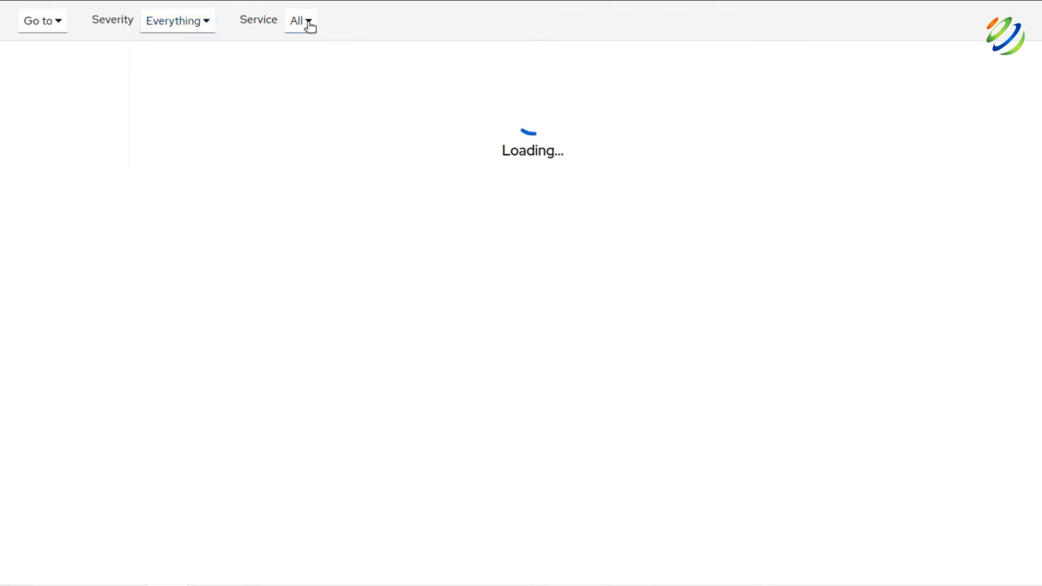
left_click(308, 24)
key("Down")
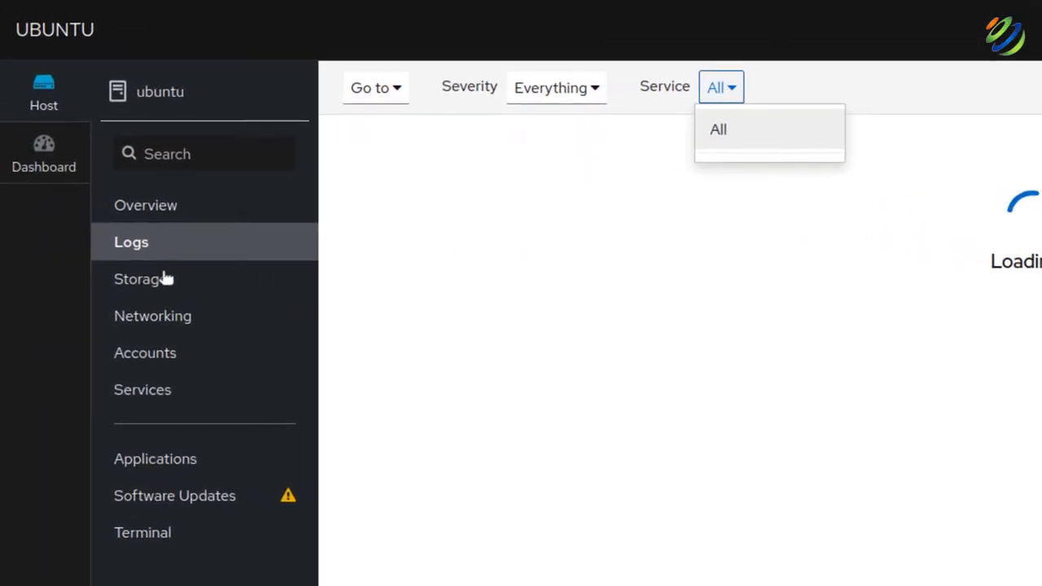
Open the Storage page and scroll through filesystems, drives, loop devices and udisksd logs.
left_click(142, 279)
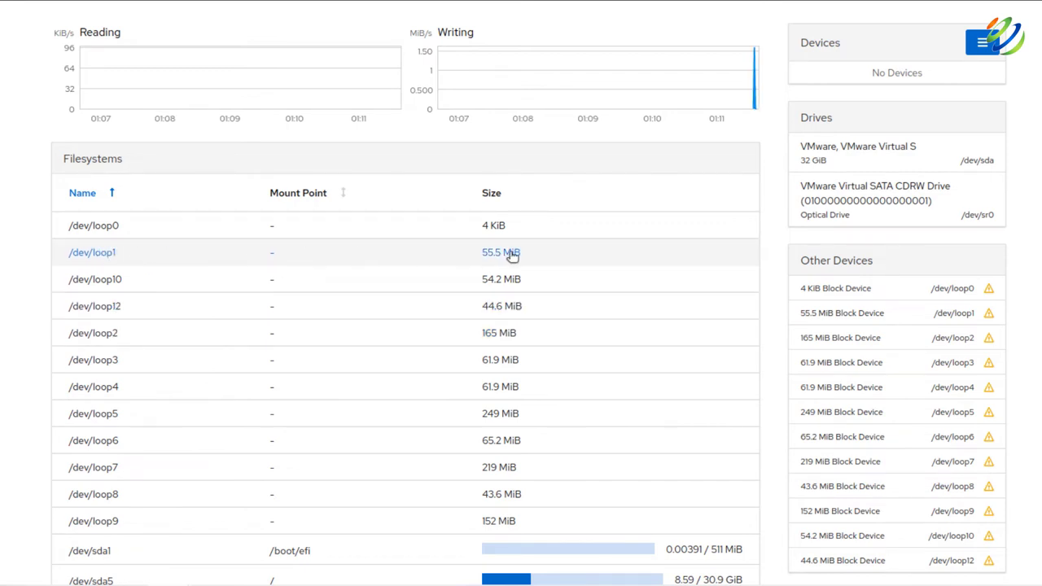
key("Tab")
key("Tab")
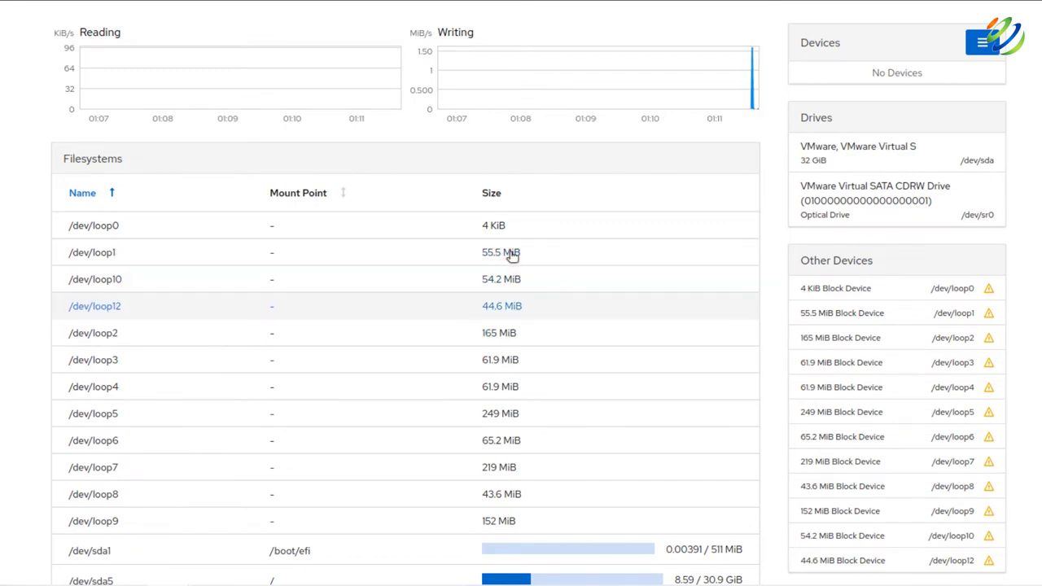
key("shift+Tab")
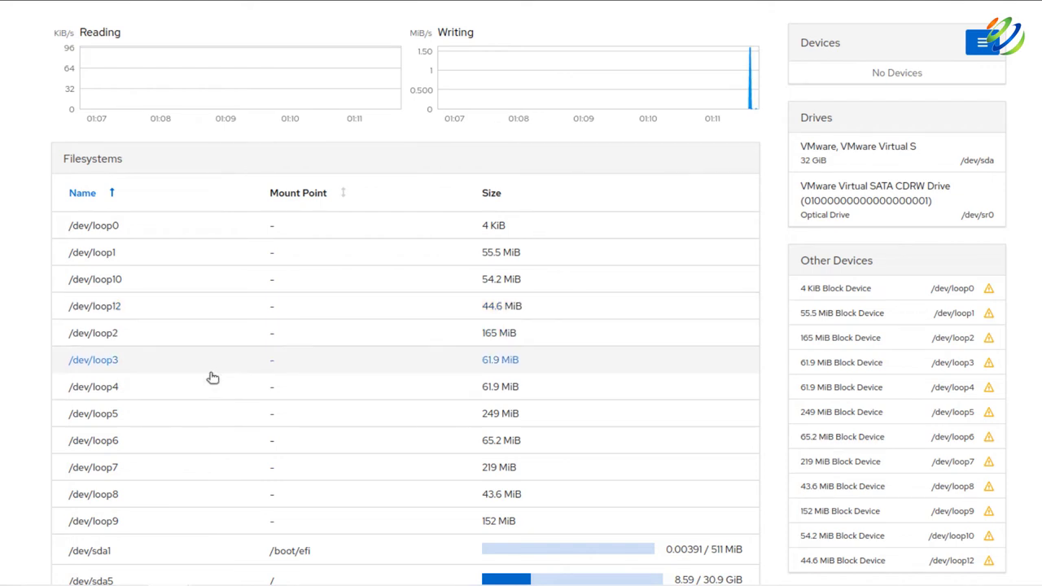
scroll(212, 377, "down", 3)
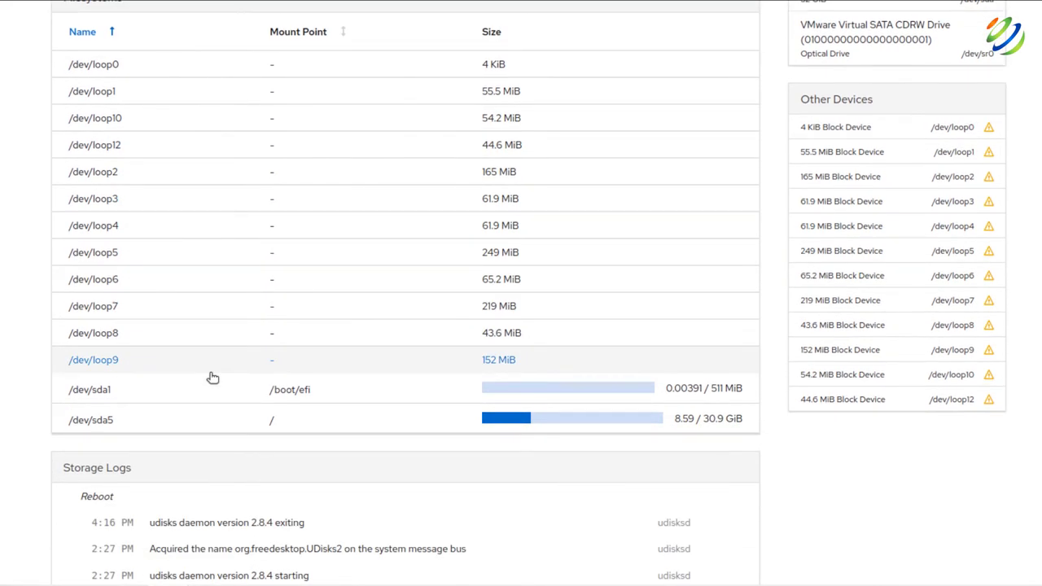
scroll(212, 378, "up", 3)
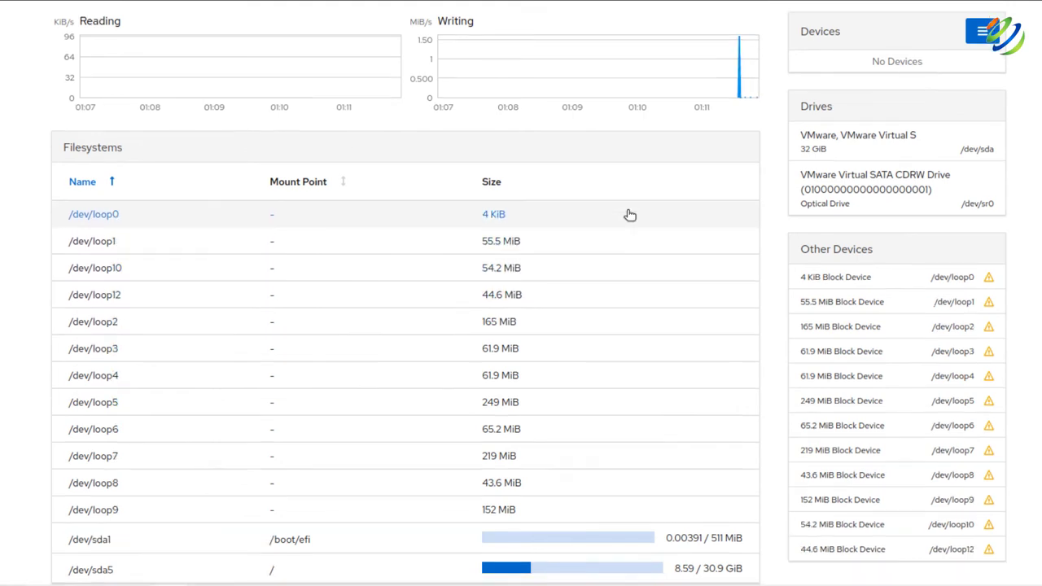
scroll(628, 214, "down", 3)
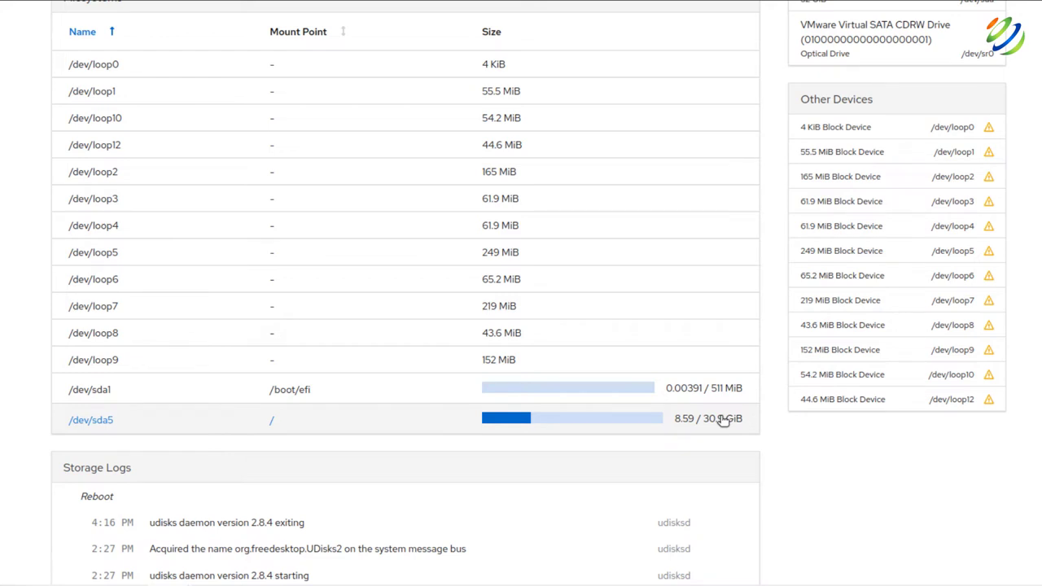
scroll(741, 403, "up", 3)
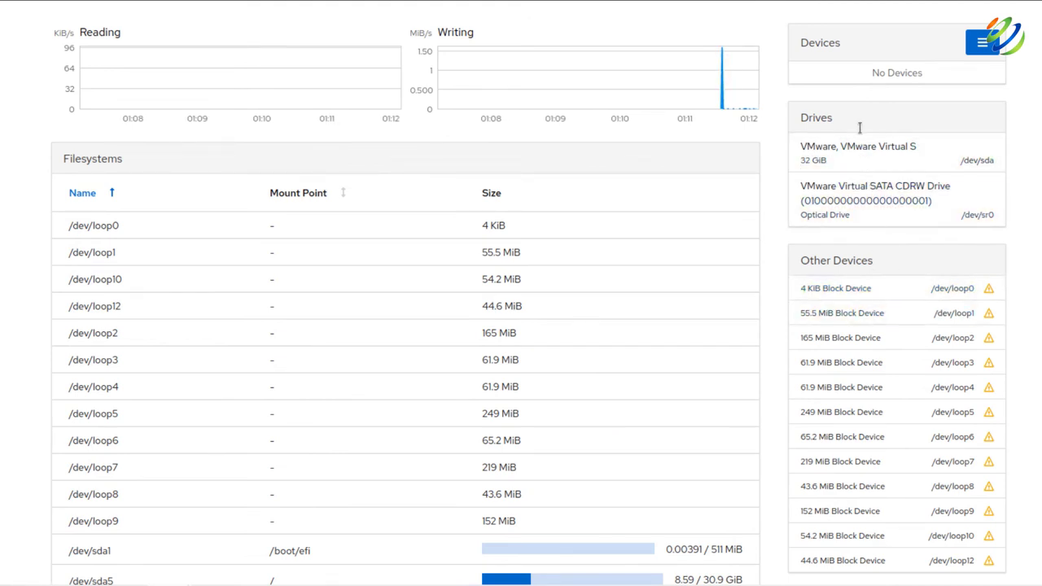
scroll(861, 133, "down", 5)
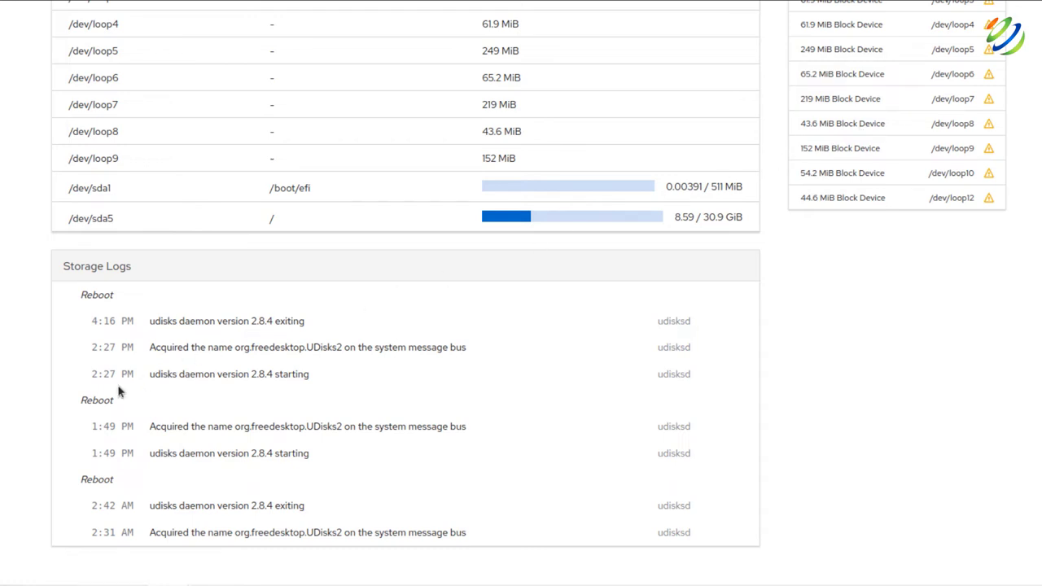
scroll(117, 386, "up", 5)
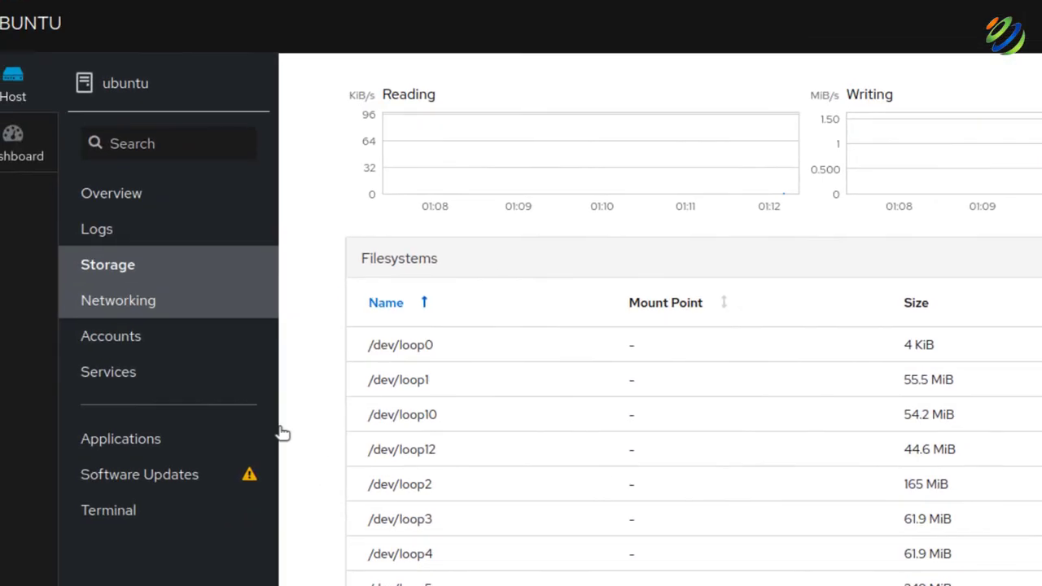
Review the Networking page's ens33 and virbr0 interfaces and logs, then go to Accounts.
left_click(168, 323)
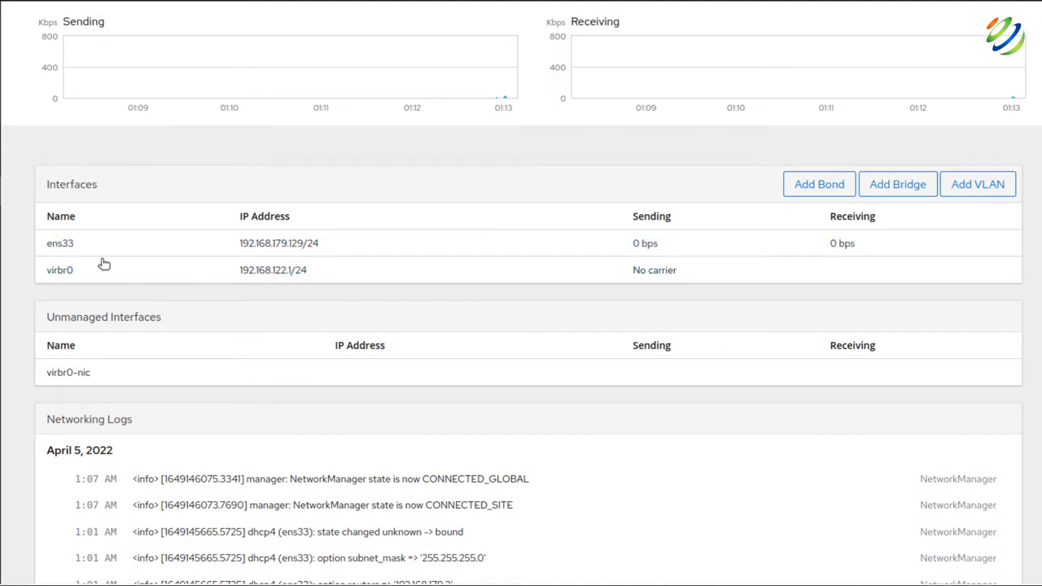
scroll(103, 264, "down", 1)
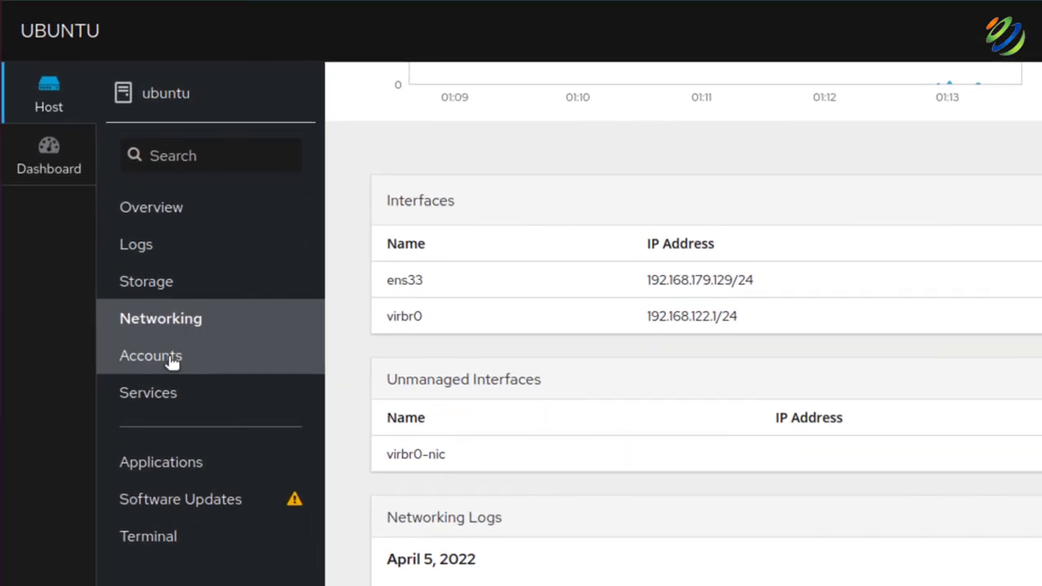
left_click(172, 358)
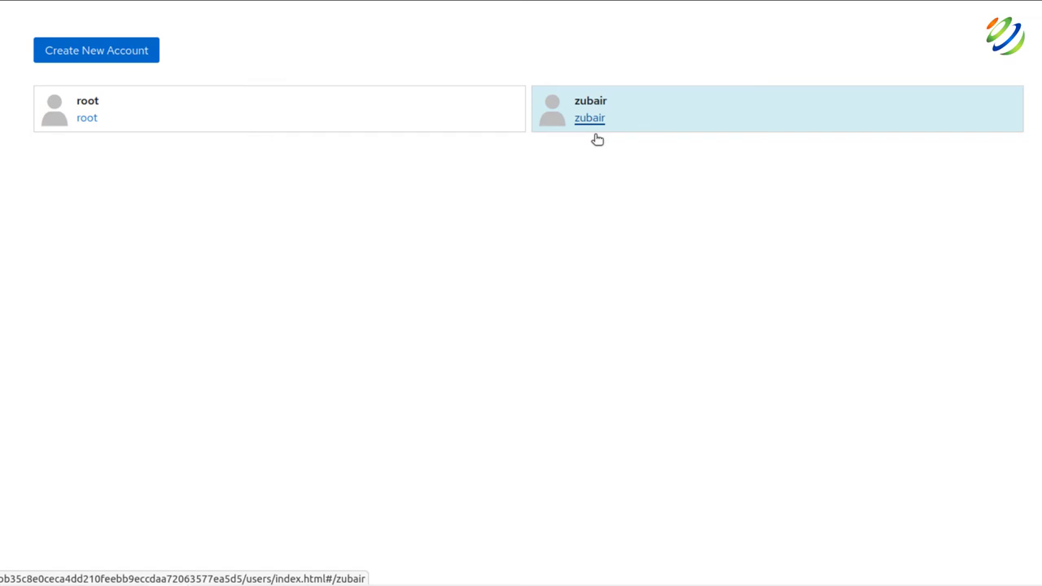
Start a new account, click into the User Name field, then cancel without creating it.
left_click(97, 52)
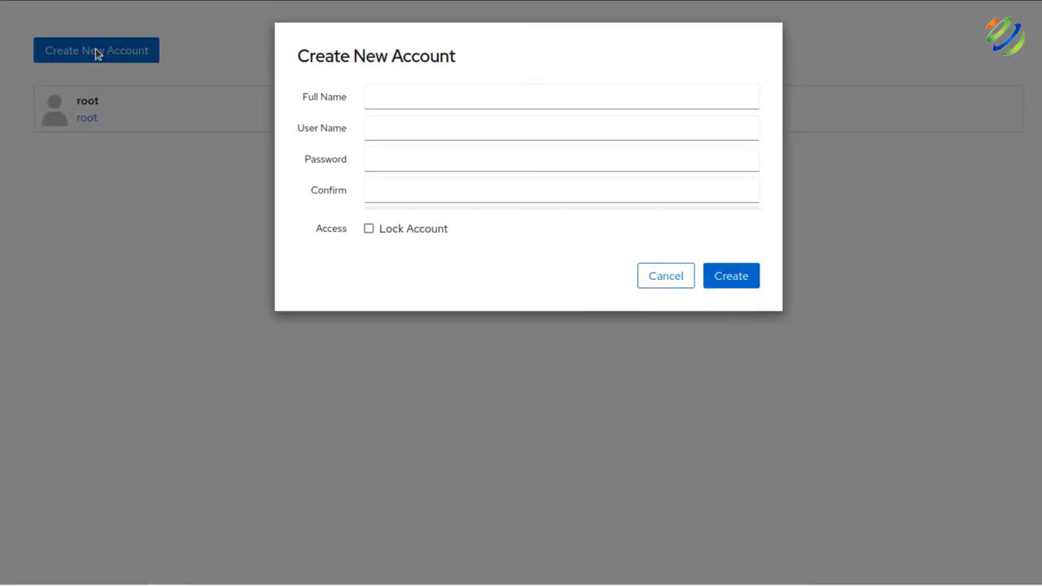
left_click(412, 132)
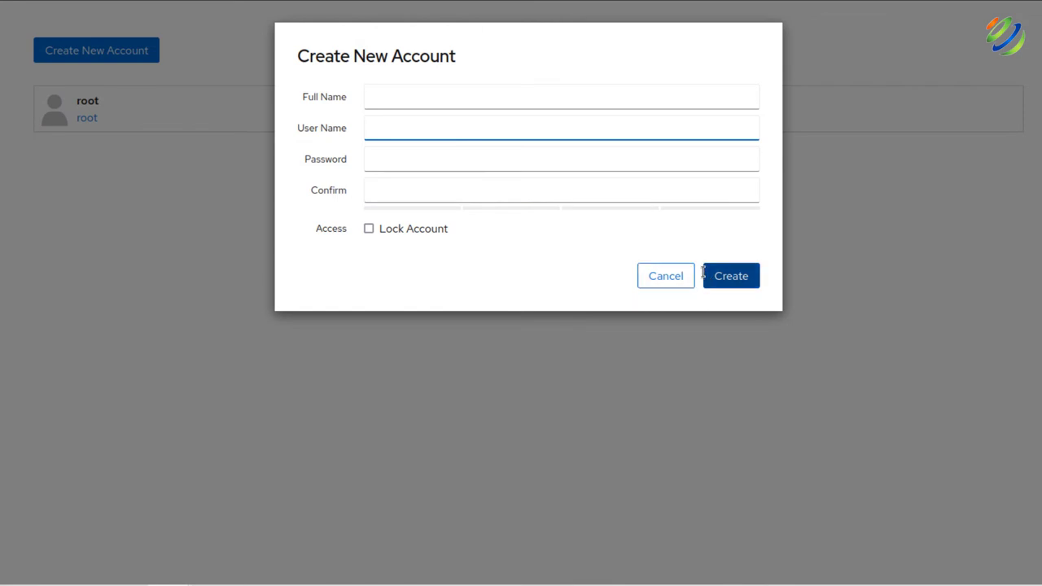
left_click(674, 281)
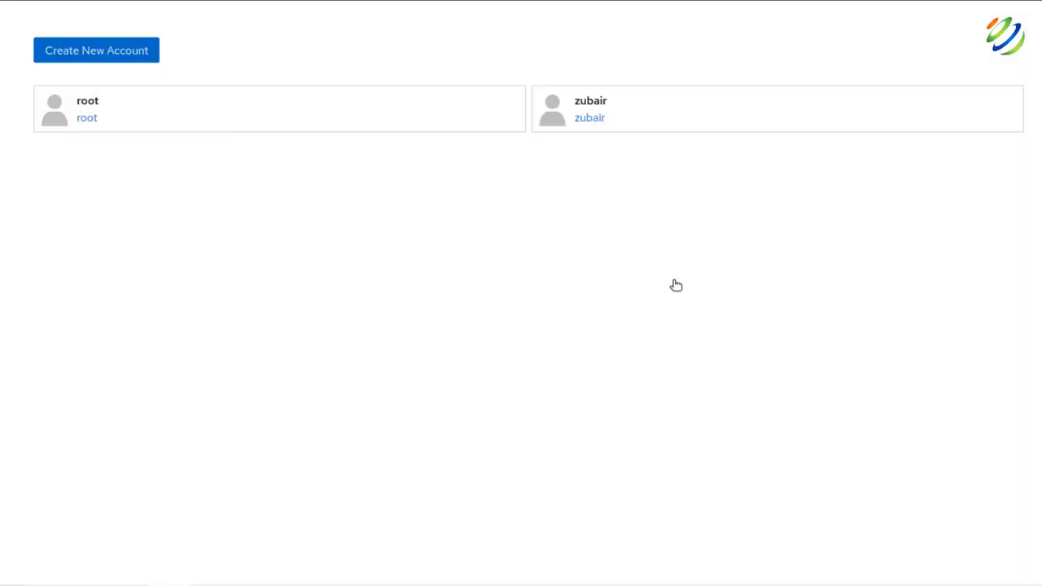
Go via Services to the Applications page, which lists only Storage (Manage storage).
left_click(156, 409)
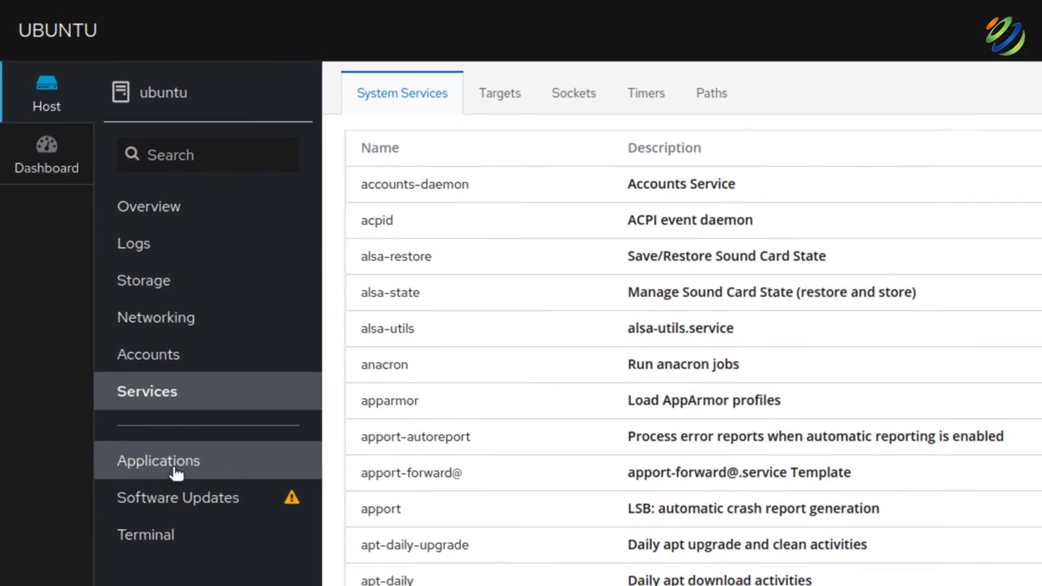
left_click(289, 464)
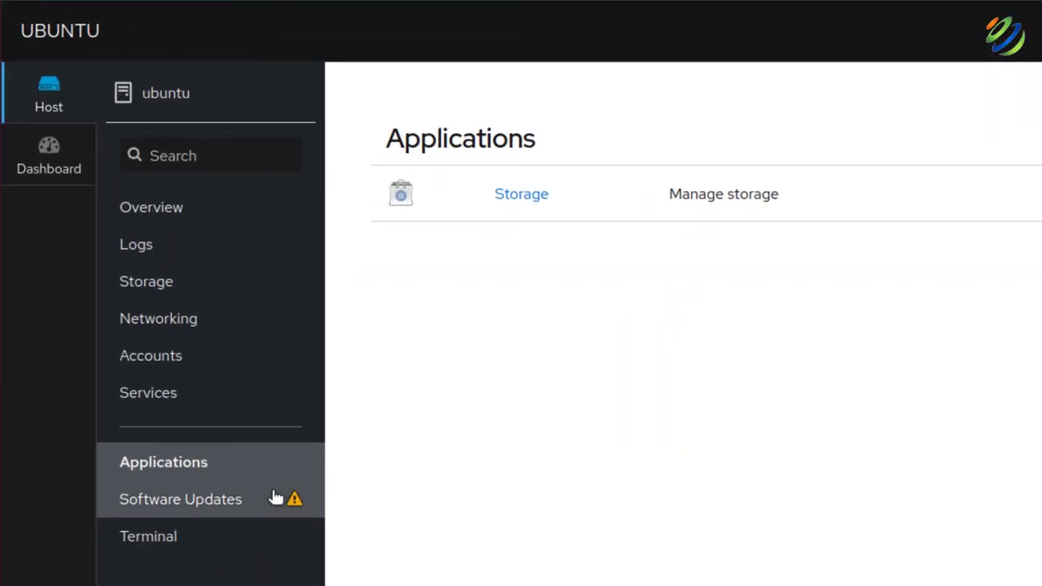
Review the Available Updates list and install all 90 updates, including the 28 security fixes.
left_click(227, 504)
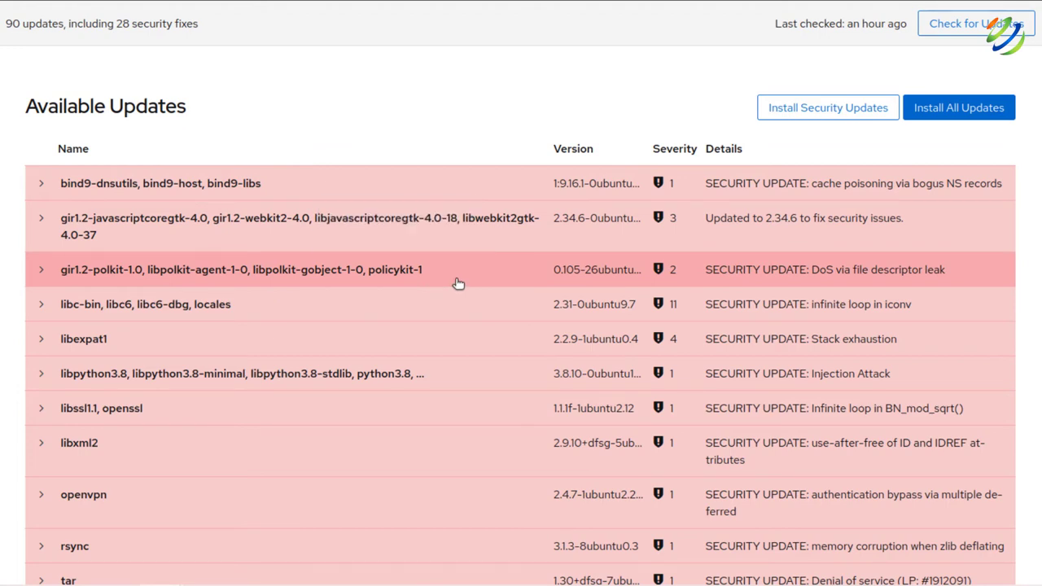
scroll(419, 256, "down", 4)
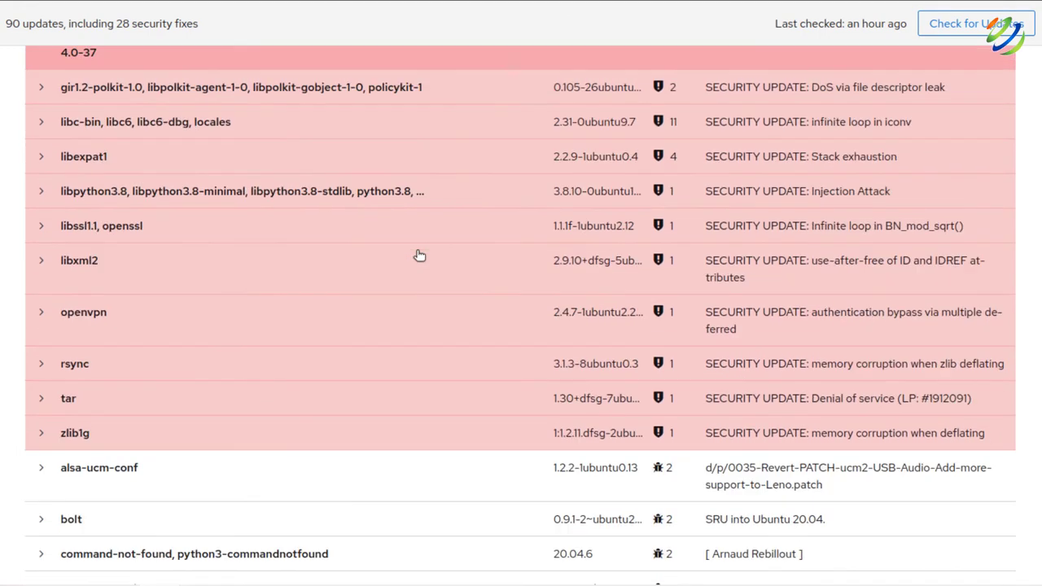
scroll(419, 256, "down", 6)
scroll(419, 255, "up", 3)
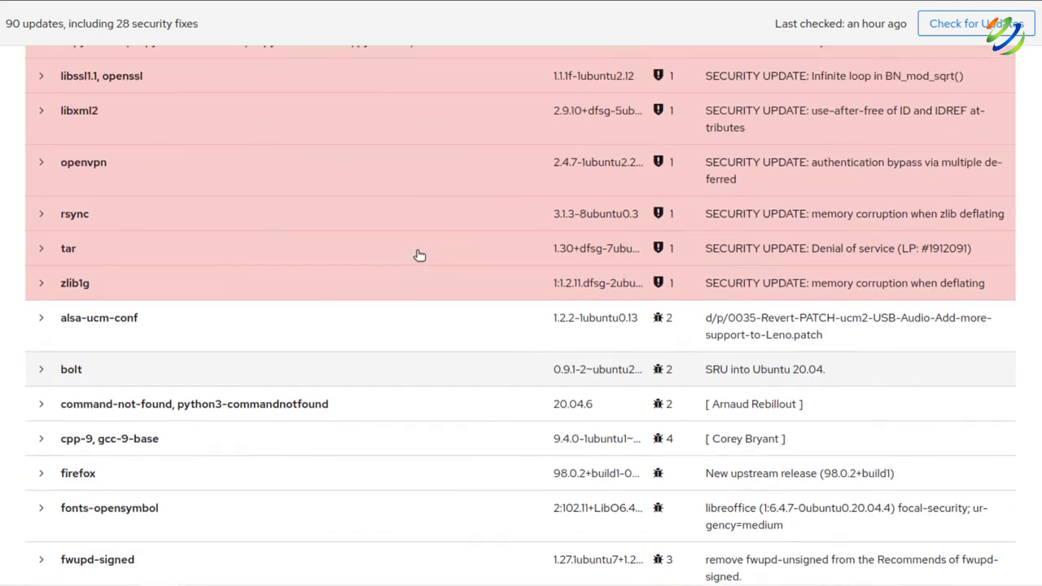
scroll(418, 256, "up", 7)
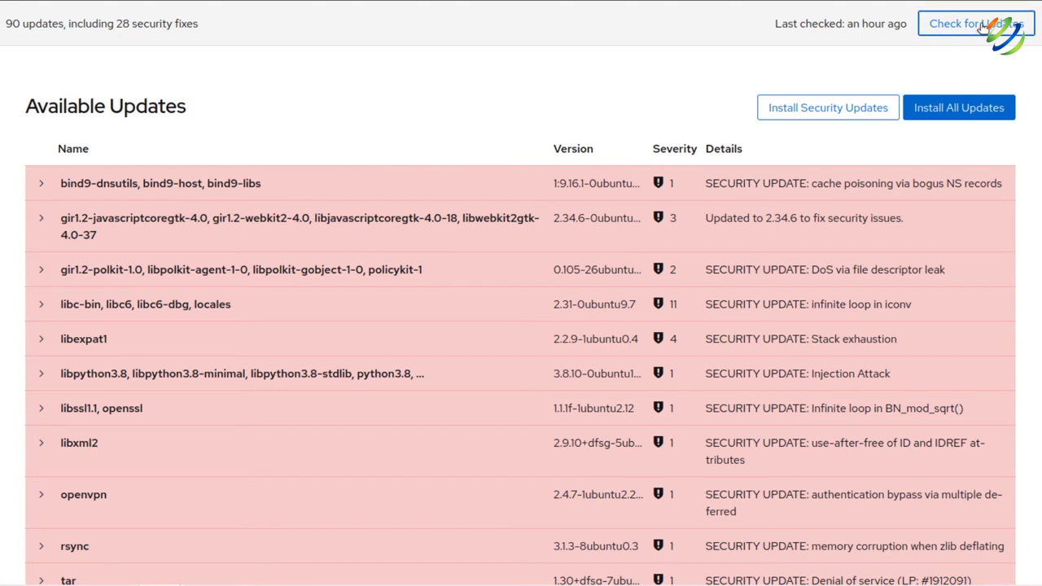
left_click(969, 115)
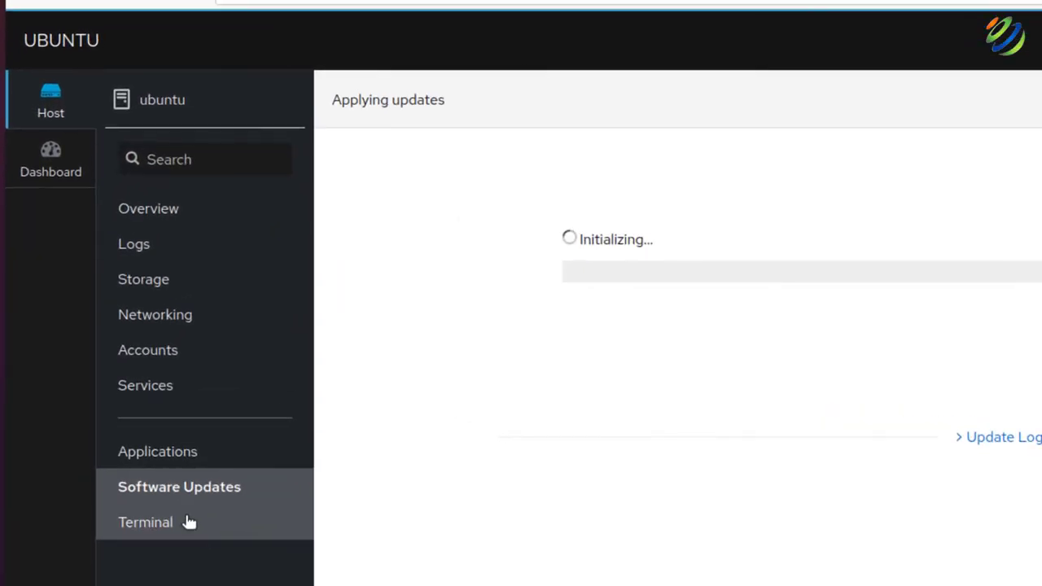
Look at the Terminal page, then return to the Software Updates progress page.
left_click(193, 536)
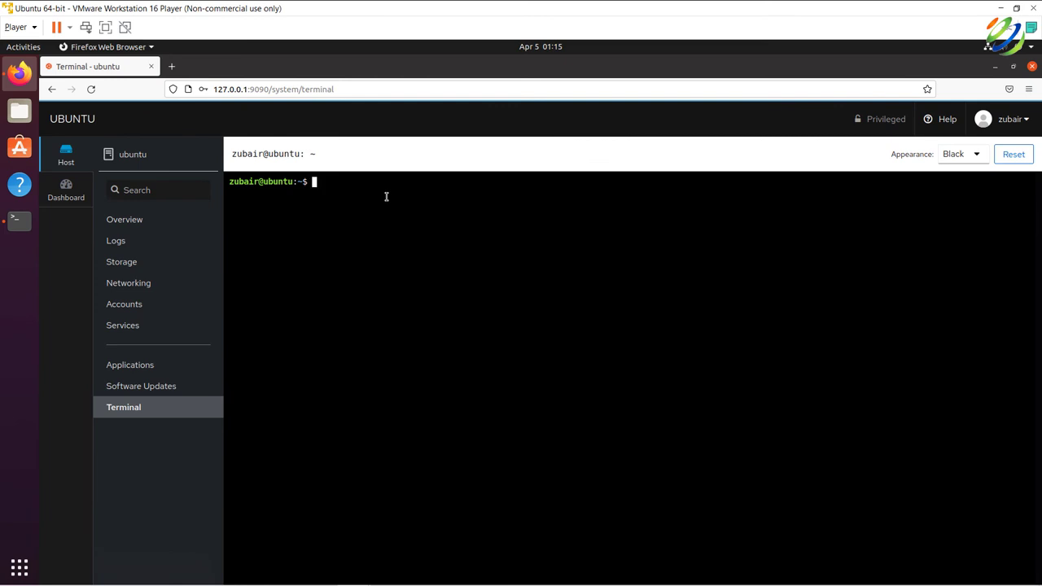
left_click(169, 387)
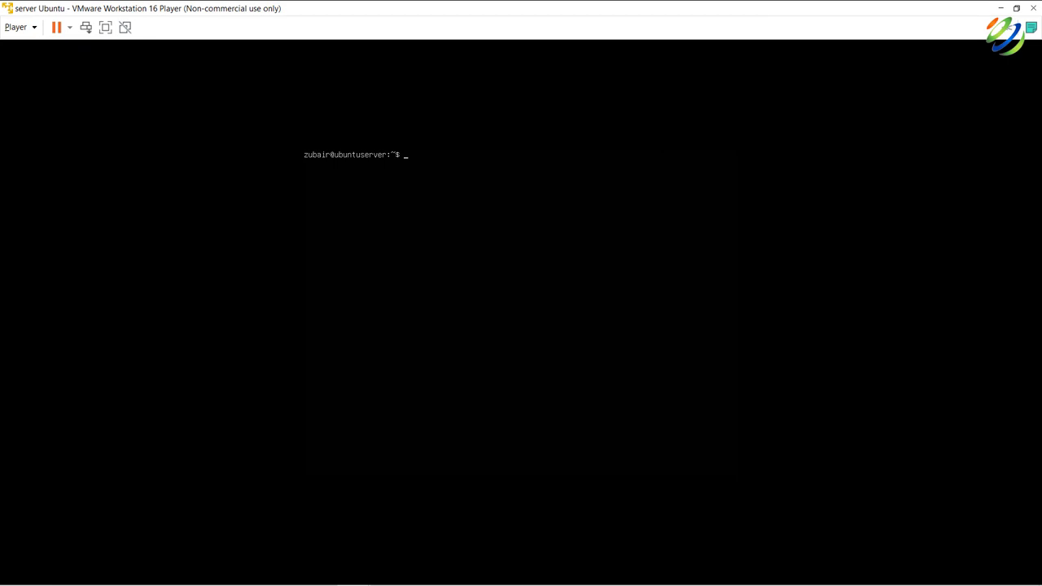
Change into /etc/netplan and list its files.
type("cd ")
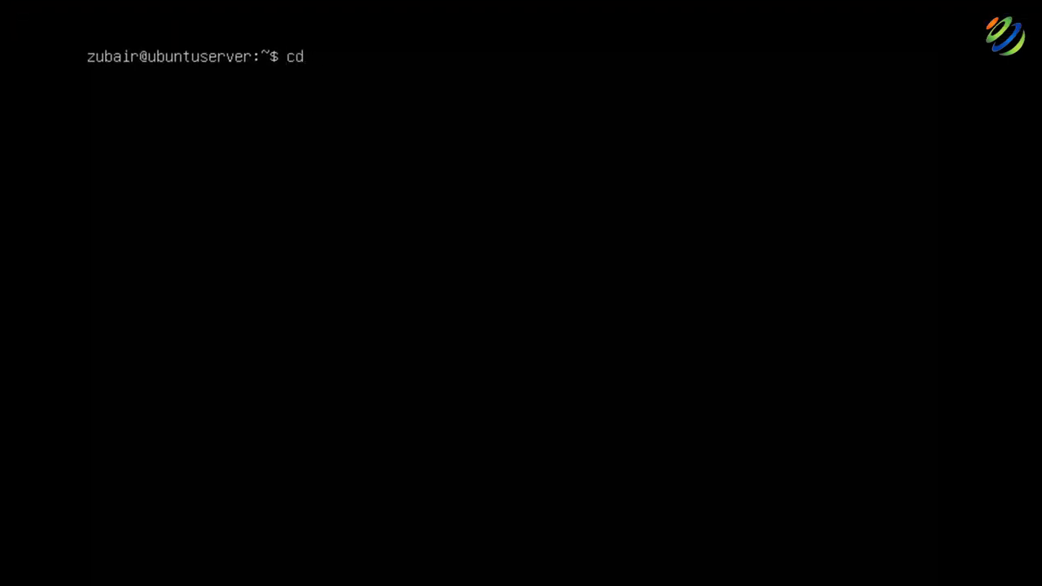
type("/etc/netplan")
key("Return")
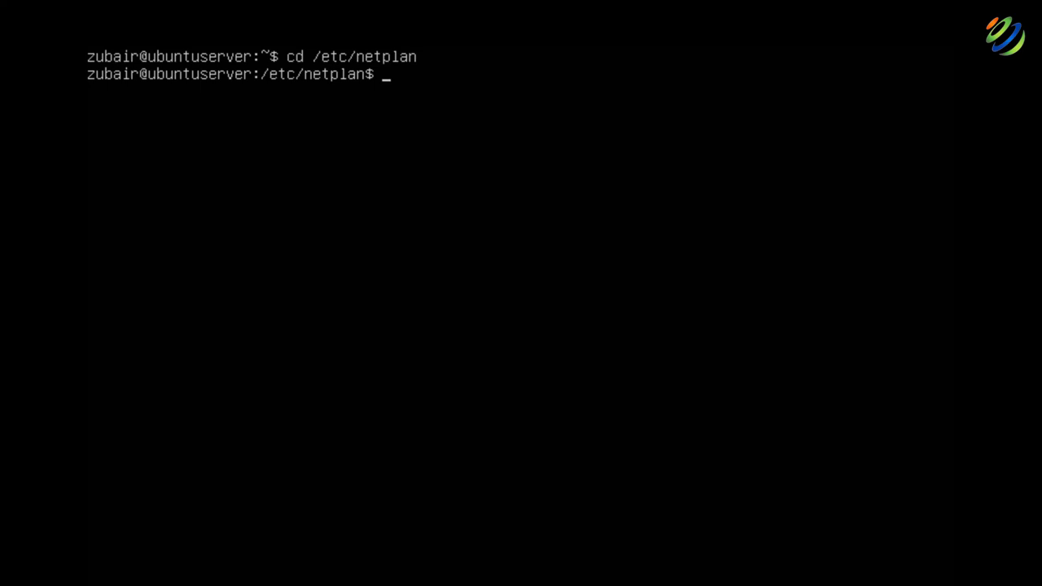
type("ls")
key("Return")
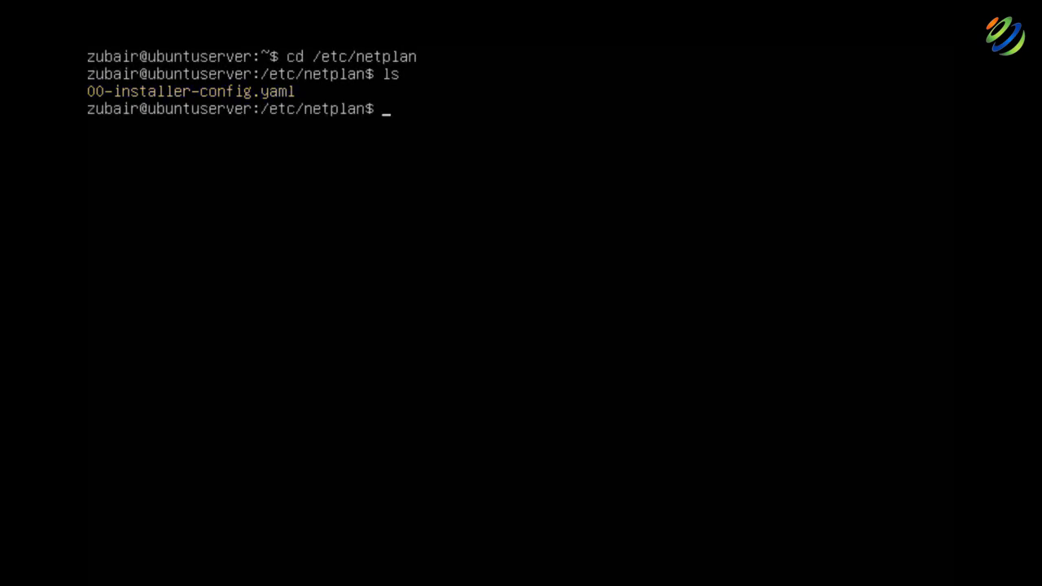
Open 00-installer-config.yaml in Vim with sudo, entering the administrator password.
type("sudo vim 0")
key("Tab")
key("Return")
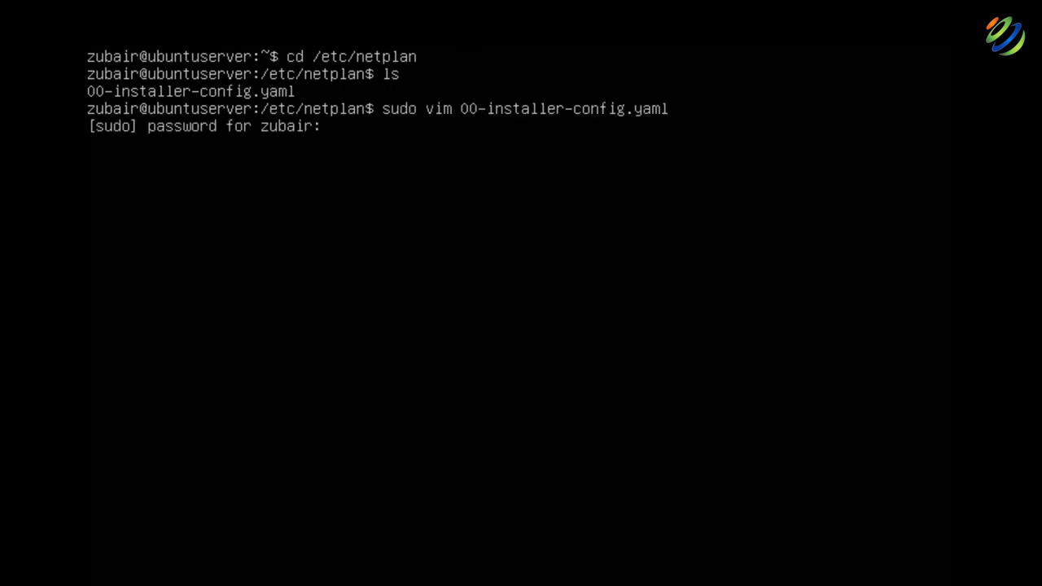
key("Return")
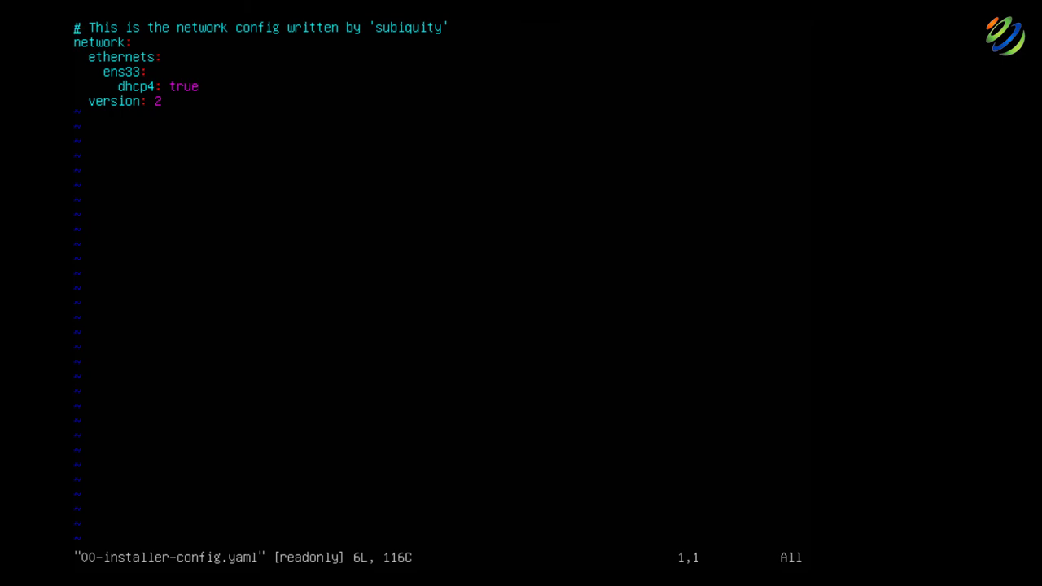
Add a last line 'rendered:NetworkManager' below version: 2 in the netplan config.
type("Go")
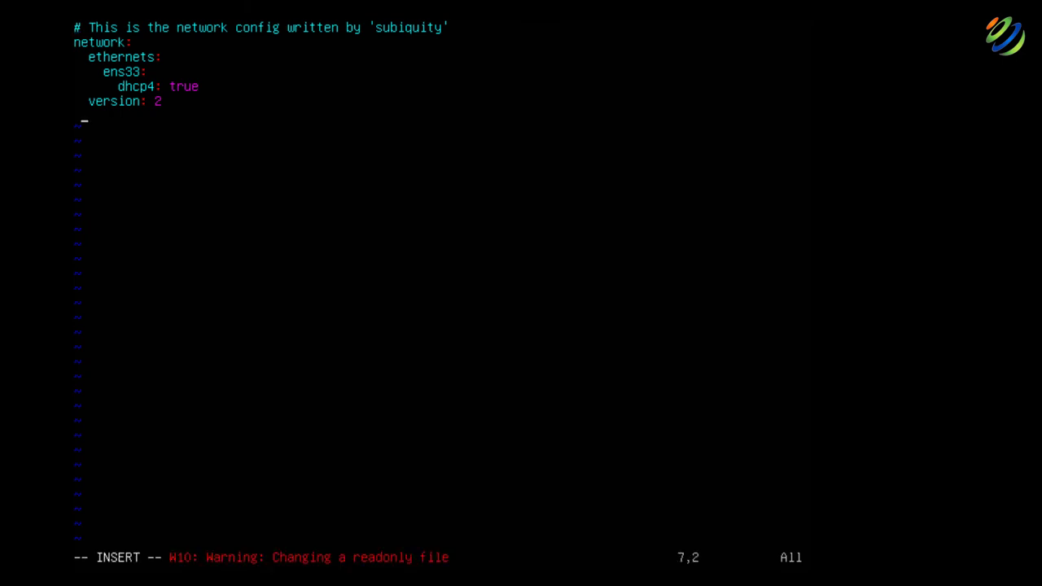
type("rendered:Network")
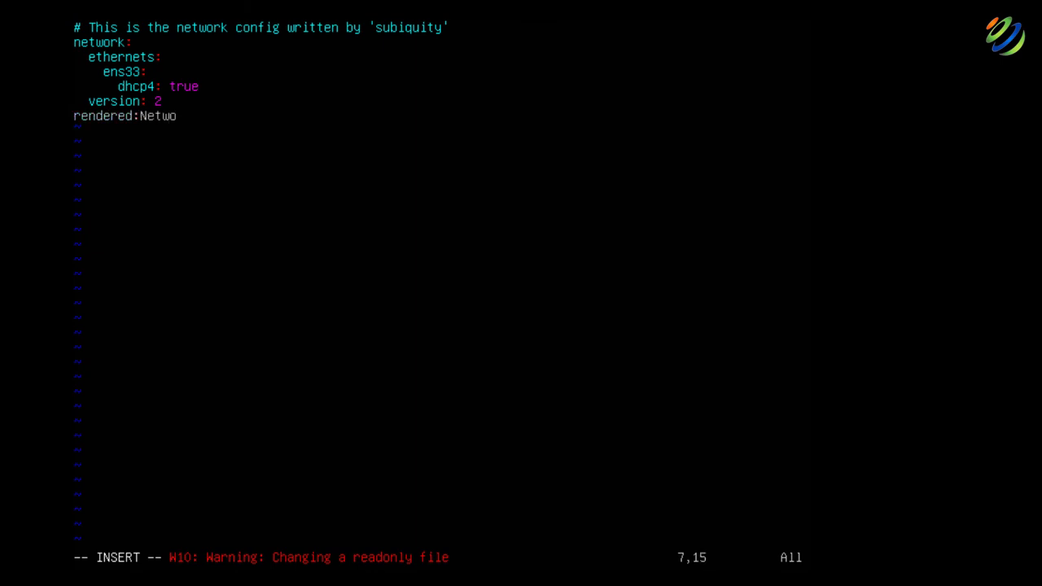
type("Manager")
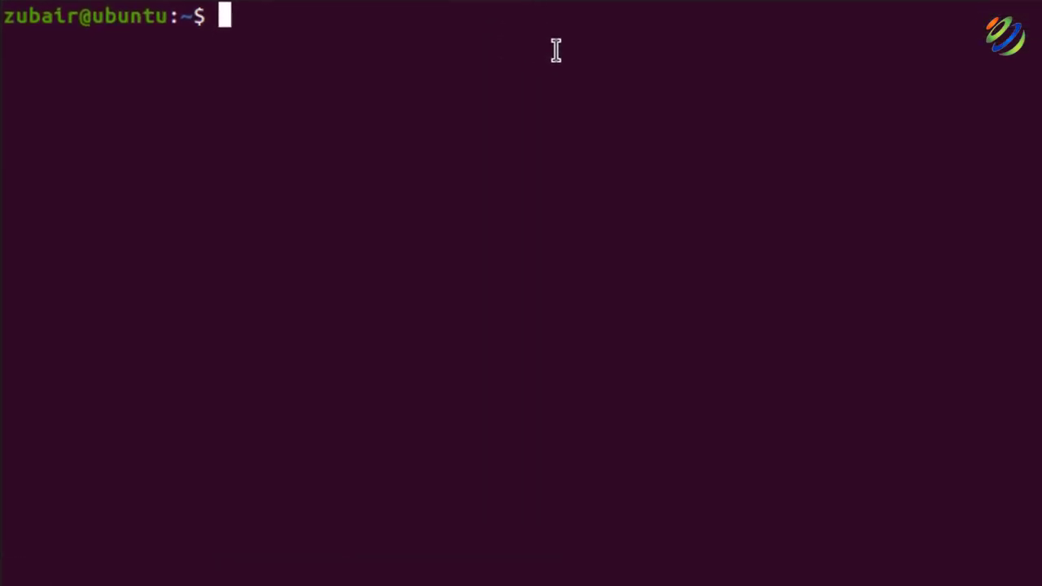
Run sudo apt install cockpit-machines and confirm installing its 72 new dependency packages.
type("sud")
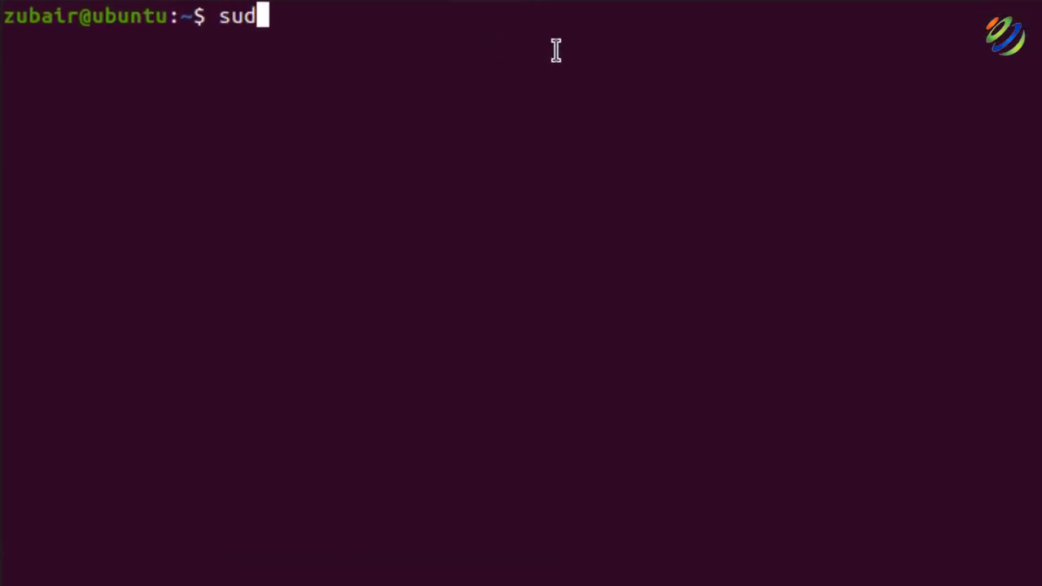
type("o apt in")
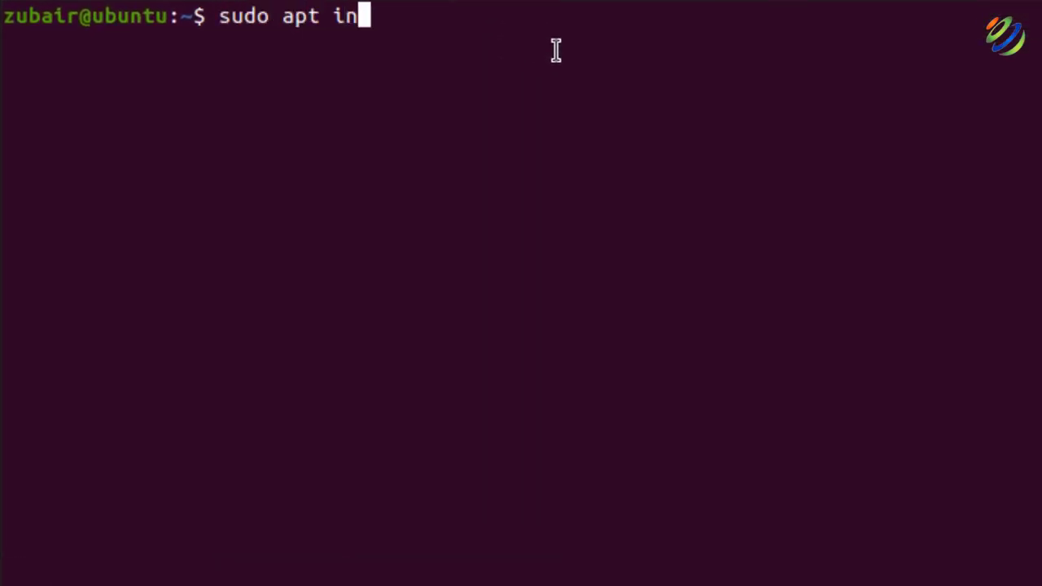
type("stall ")
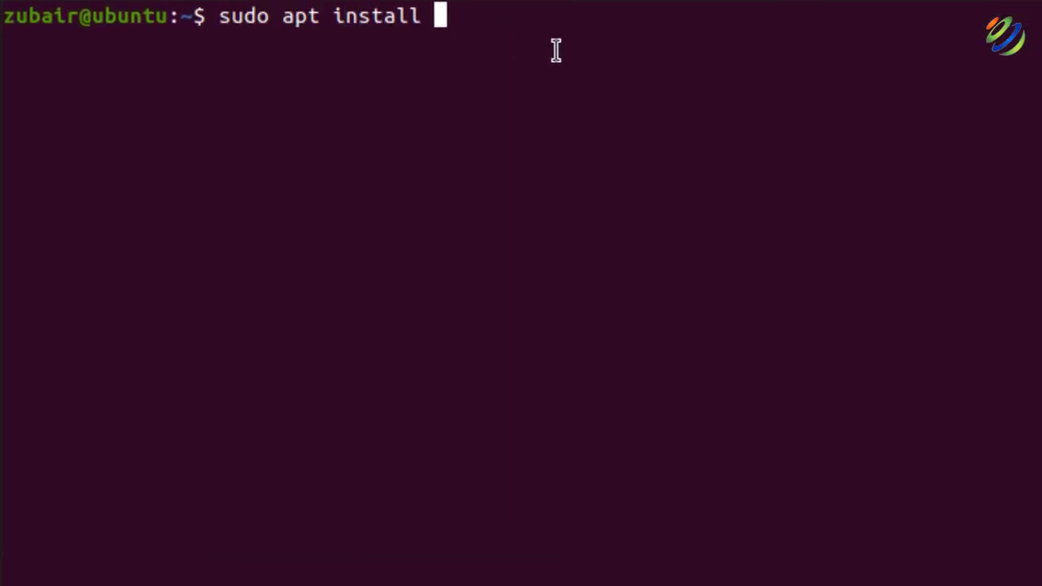
type("cockpit-")
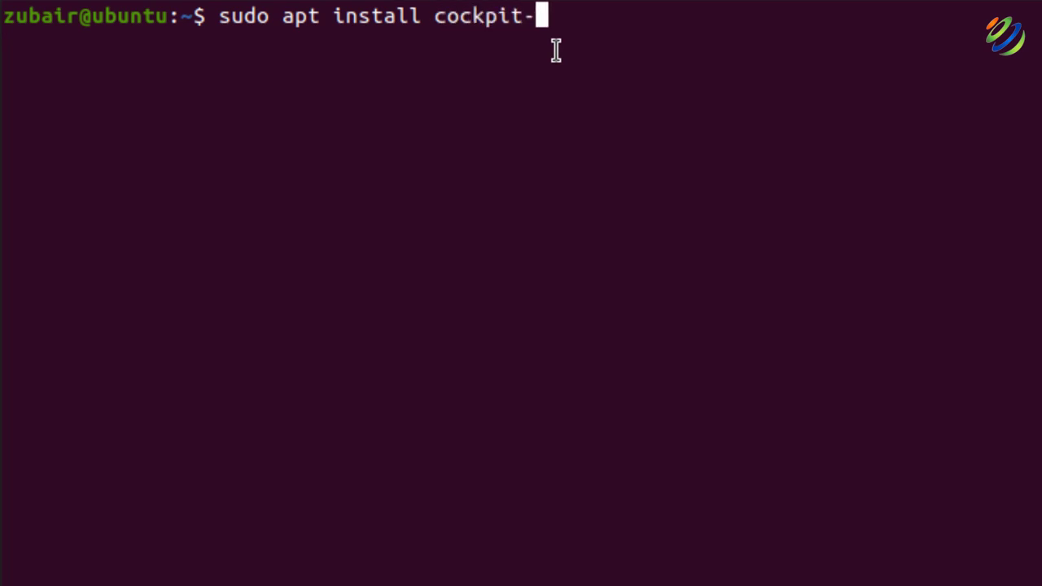
type("machine")
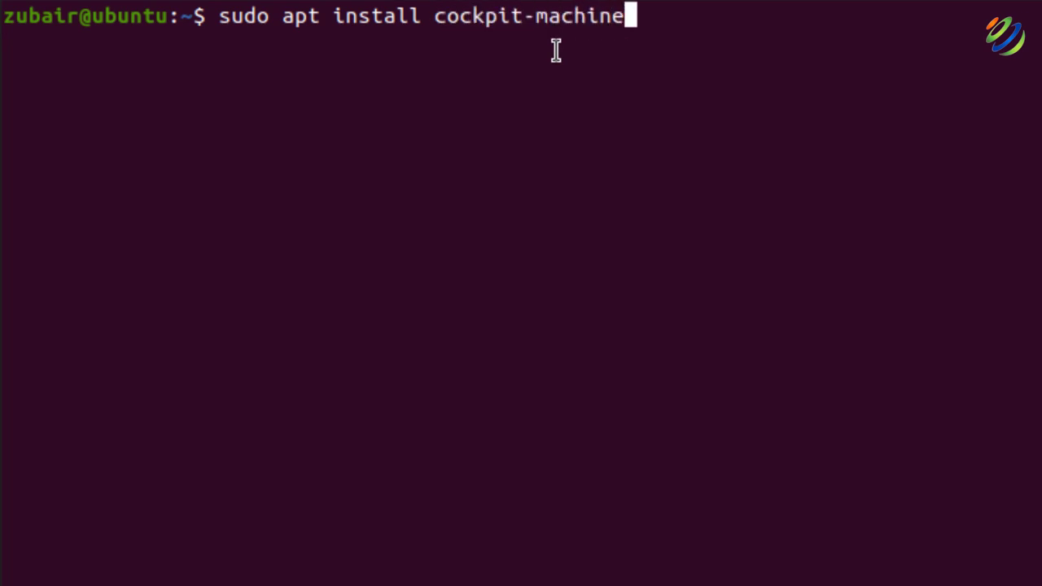
type("s")
key("Return")
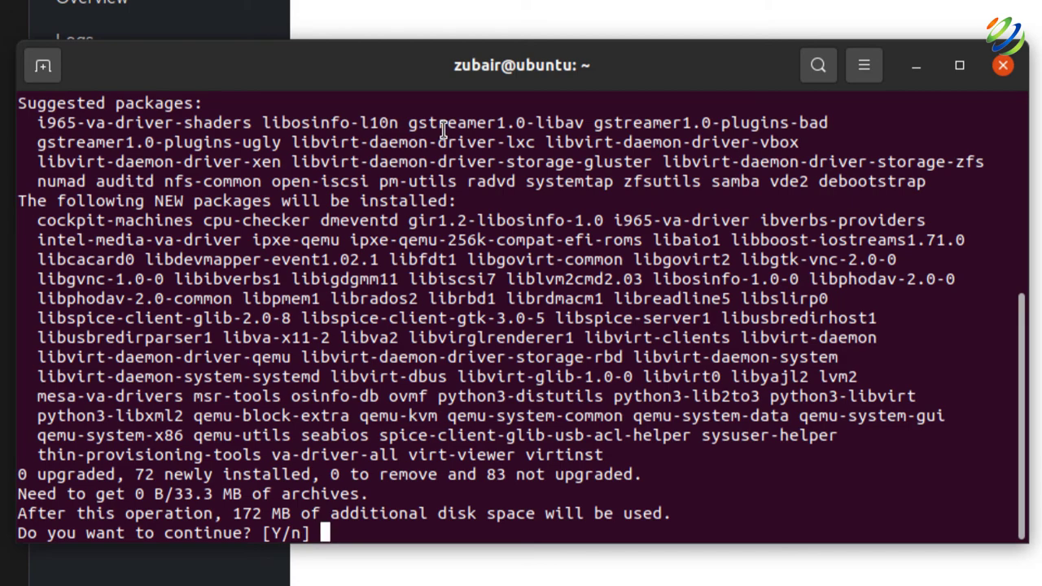
type("y")
key("Return")
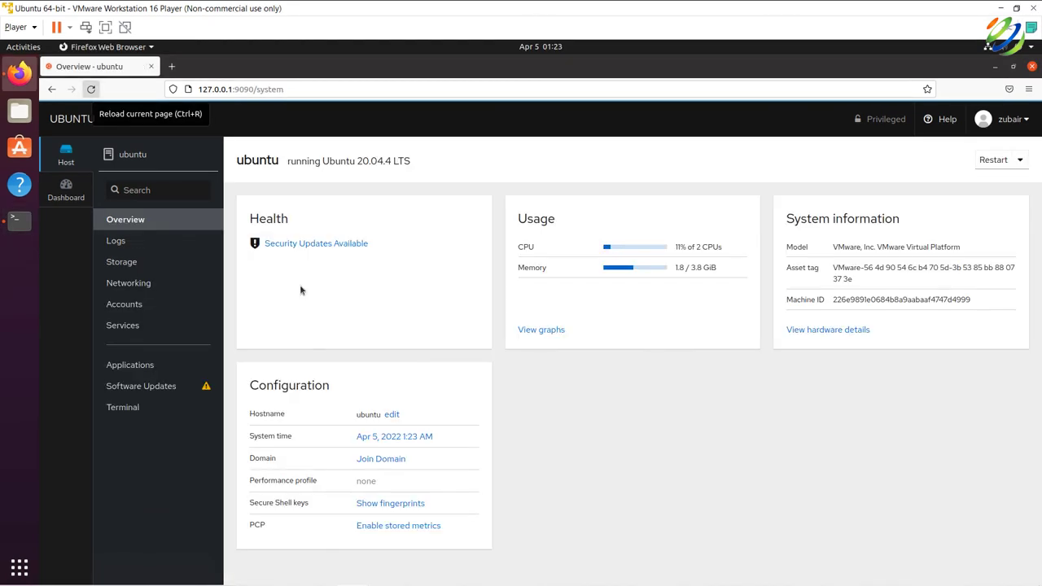
Reload Cockpit in Firefox and go to the new Virtual Machines page.
left_click(91, 89)
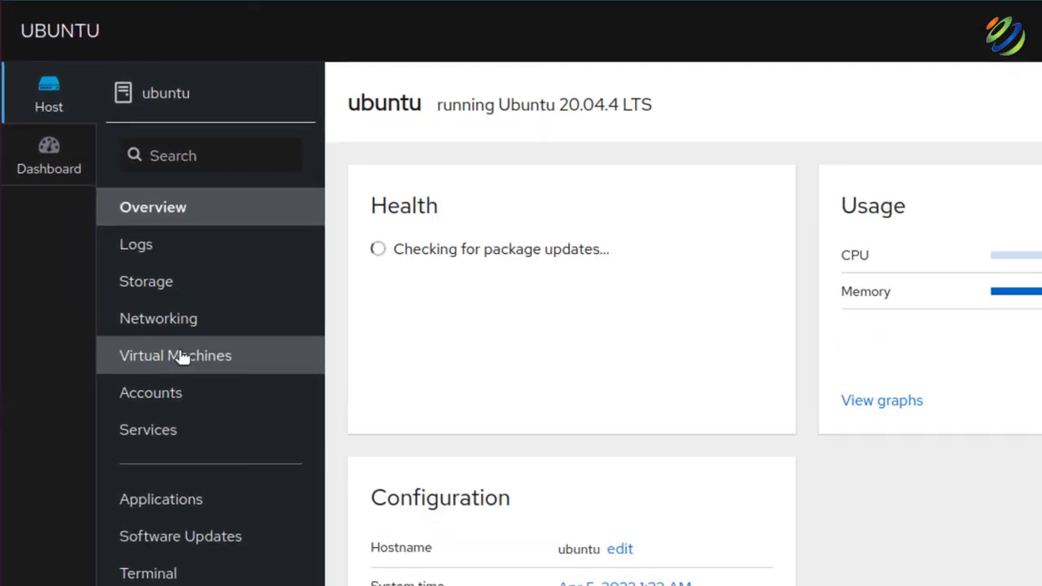
left_click(181, 355)
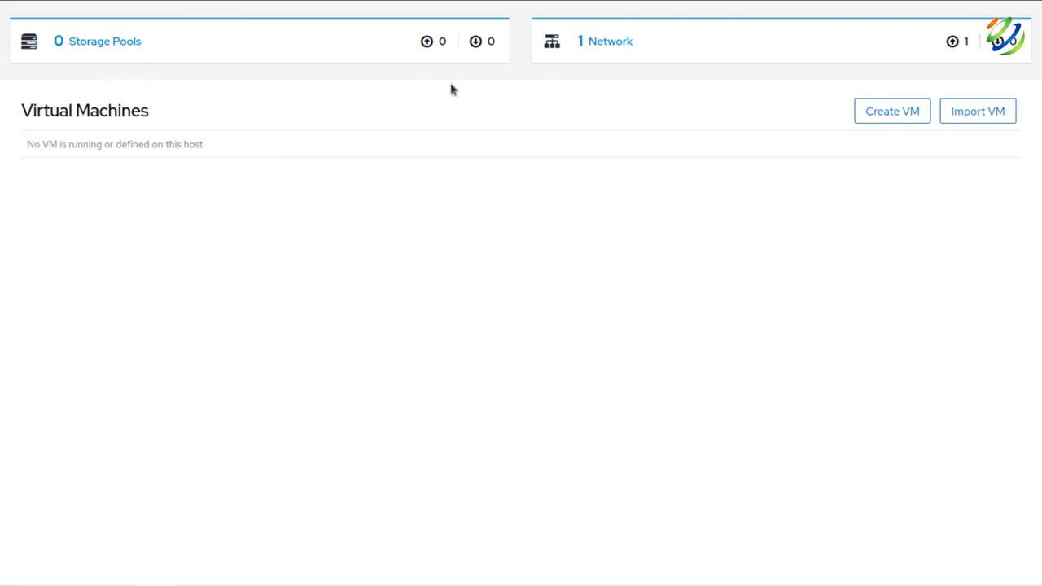
left_click(898, 114)
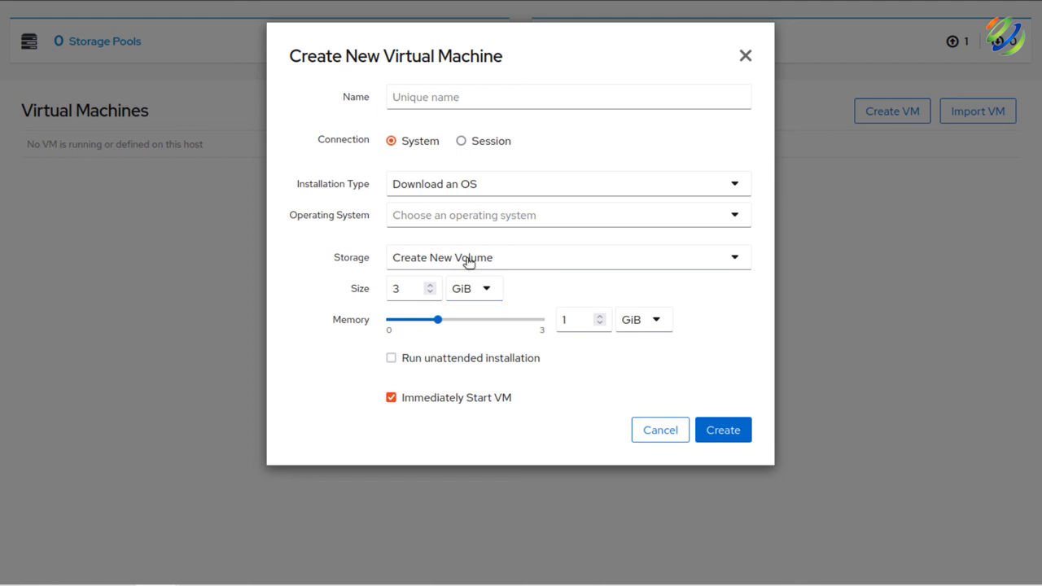
left_click(740, 59)
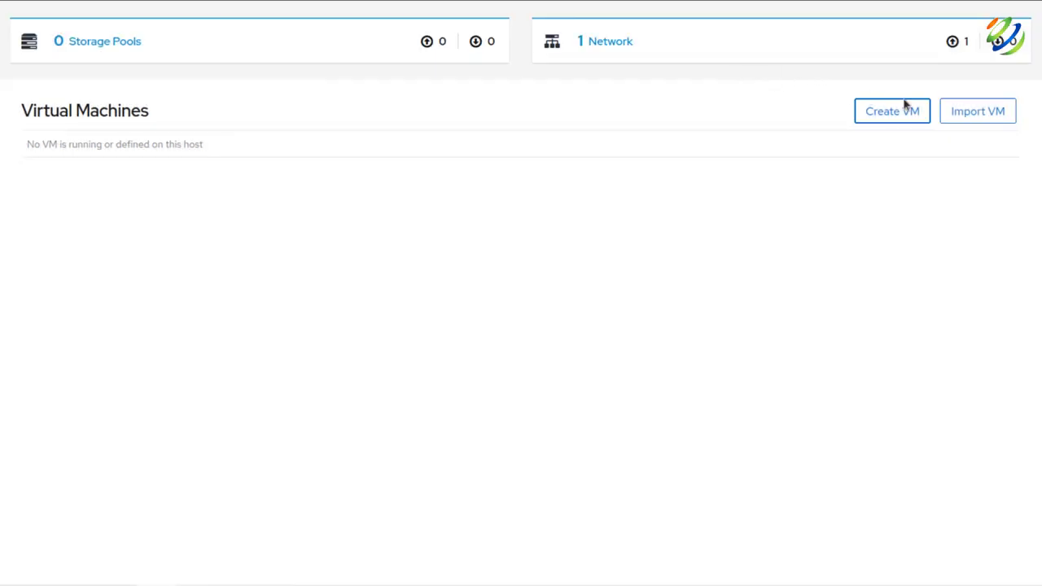
left_click(973, 116)
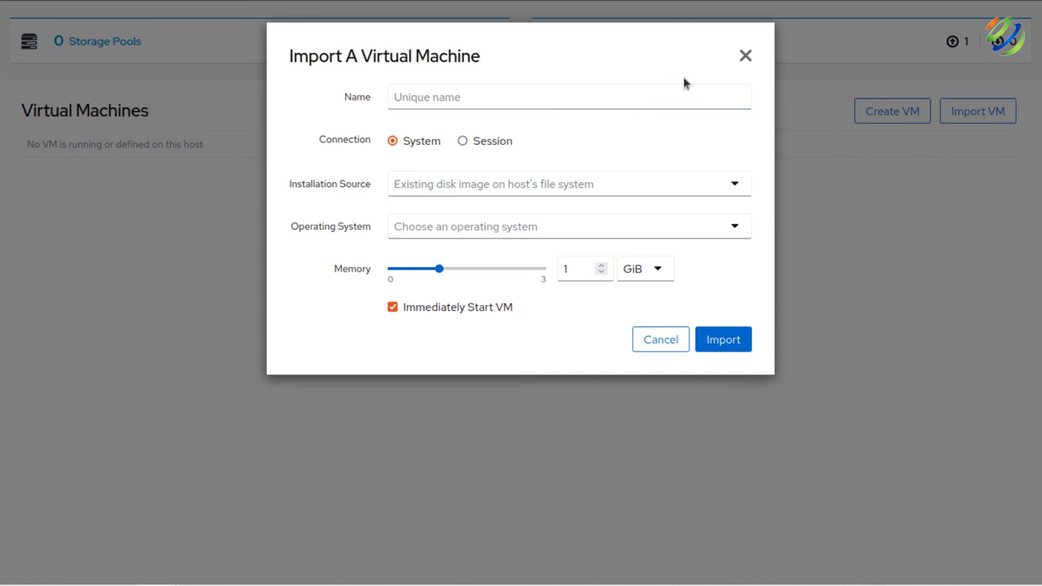
left_click(751, 62)
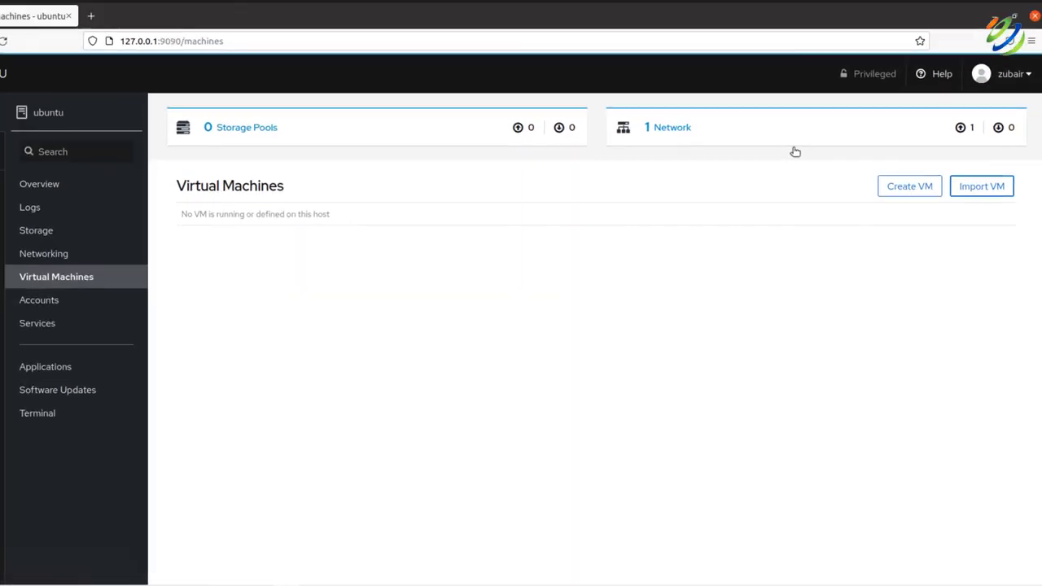